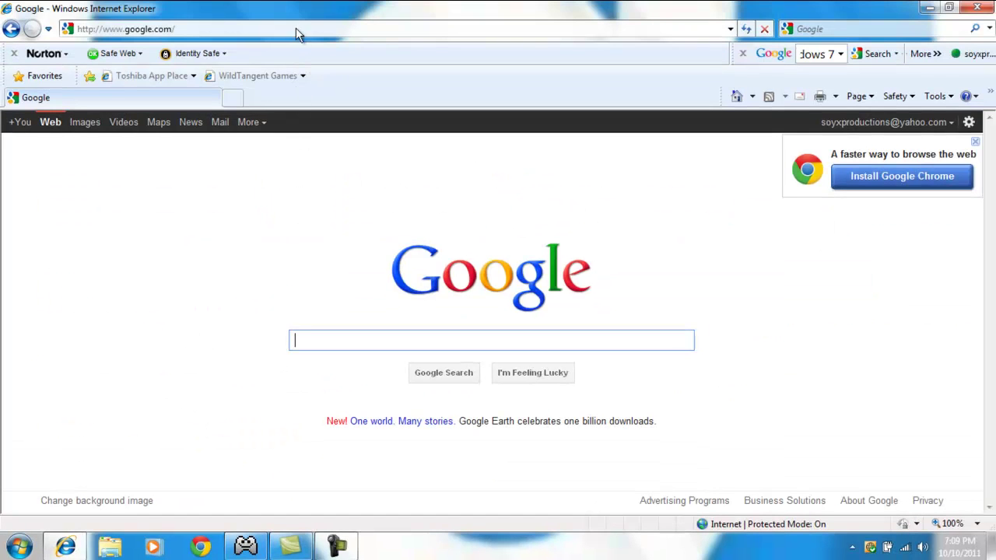
# - Paste the Megaupload link into the address bar and load the Xpadder (Seven).exe download page
pyautogui.click(300, 28)
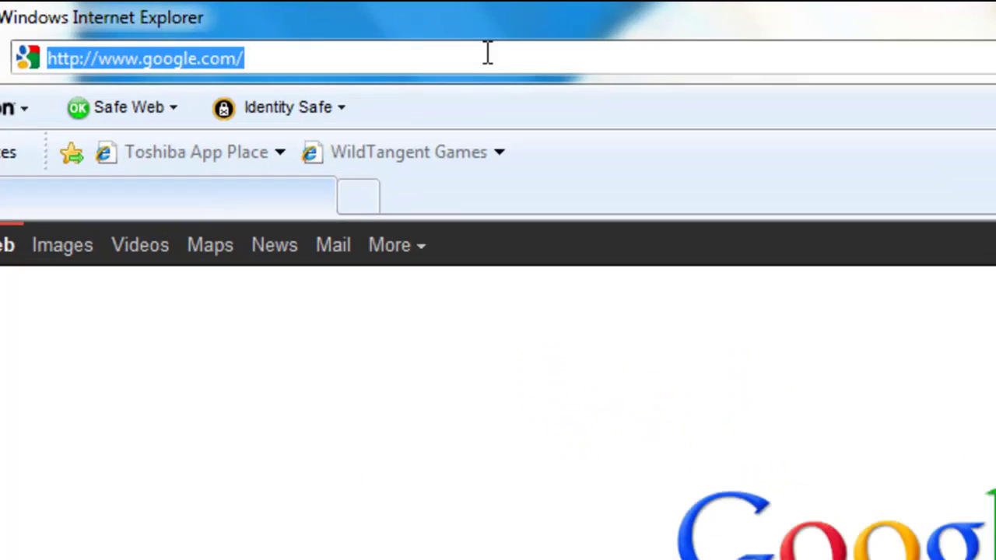
pyautogui.rightClick(295, 28)
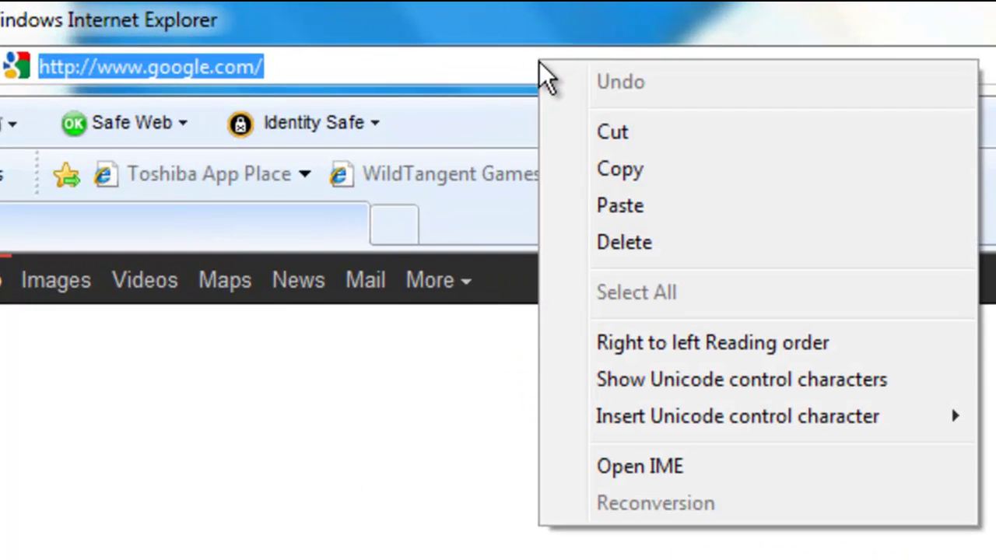
pyautogui.click(640, 207)
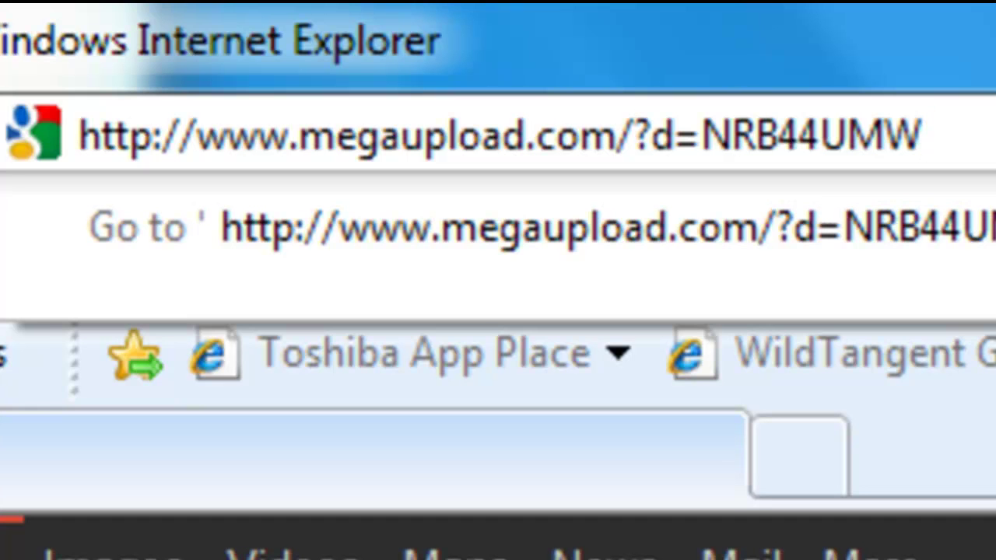
pyautogui.press('Return')
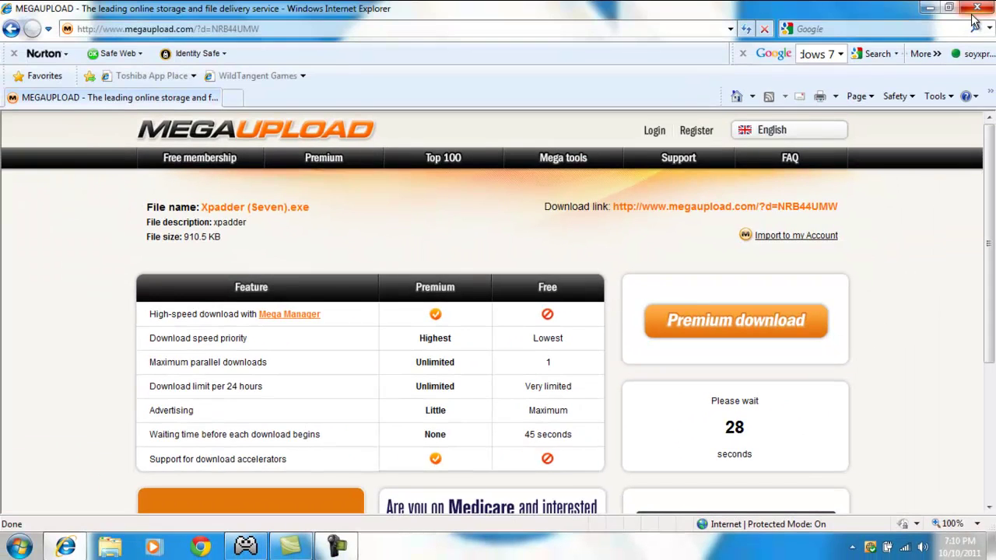
# - Close Internet Explorer and allow the downloaded Xpadder (Seven).exe to run past the security warning
pyautogui.click(977, 8)
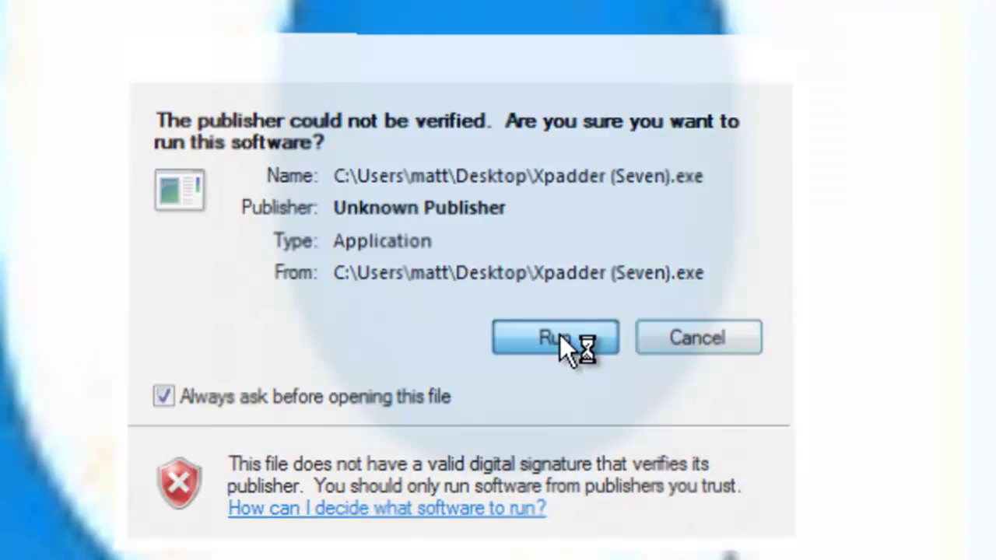
pyautogui.click(560, 343)
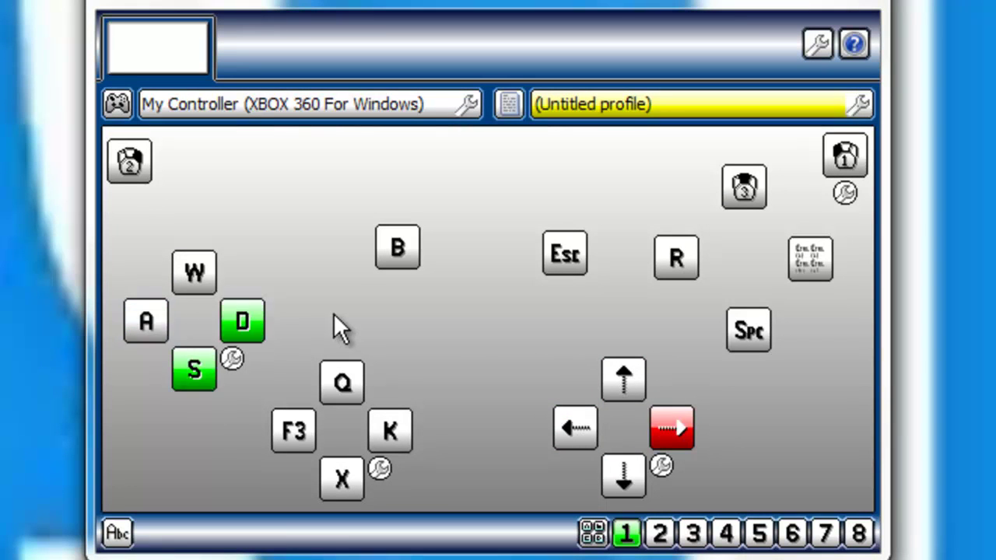
# - Switch to controller set 2 and create a New layout from the controller icon menu
pyautogui.click(661, 533)
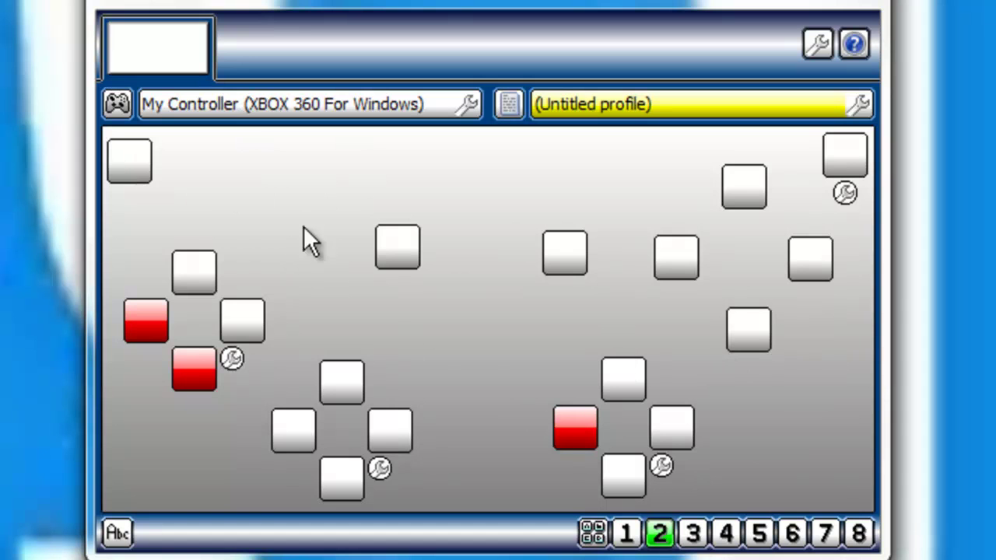
pyautogui.click(109, 105)
pyautogui.click(138, 133)
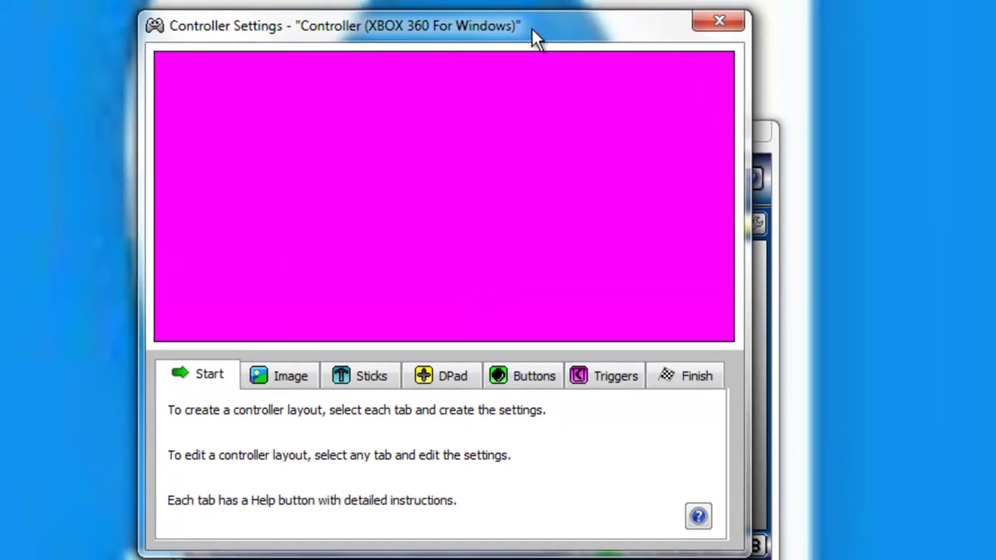
# - Enable Stick 1 on the Sticks tab and detect its axes from the controller
pyautogui.moveTo(531, 28); pyautogui.dragTo(569, 5)
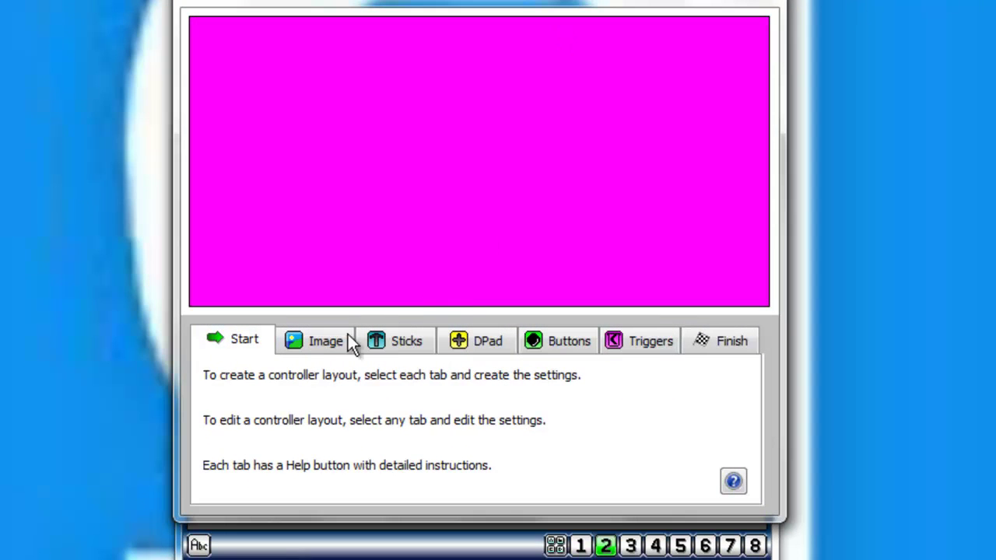
pyautogui.click(316, 348)
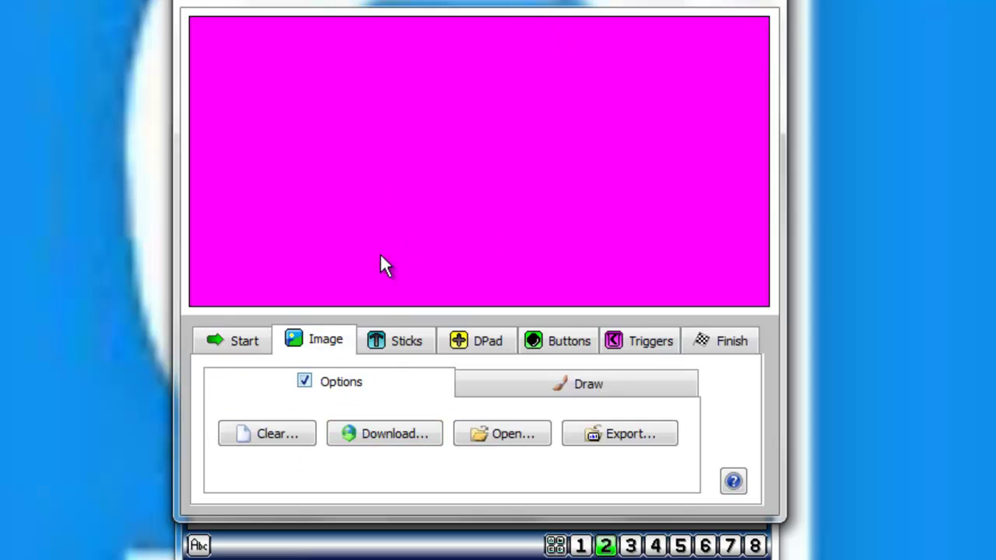
pyautogui.click(391, 340)
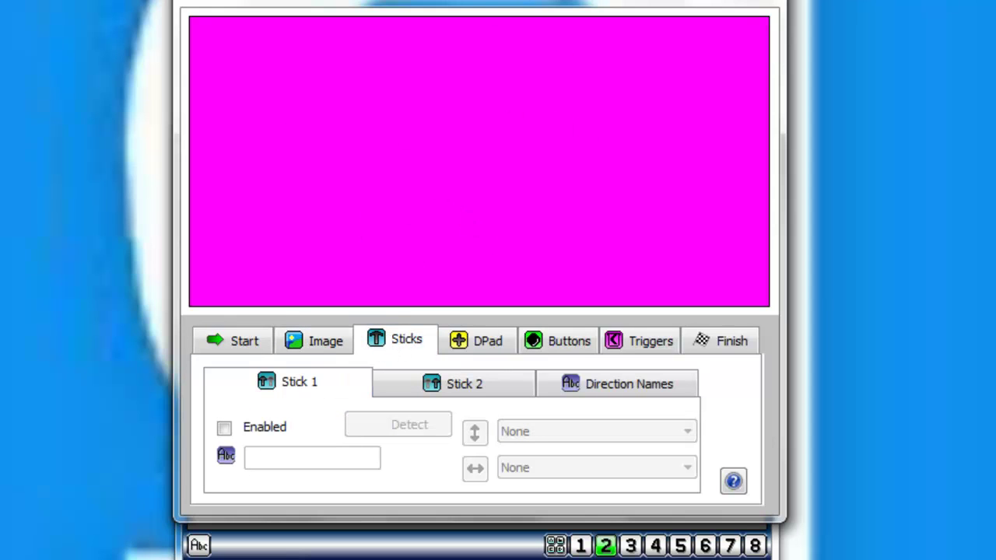
pyautogui.click(224, 429)
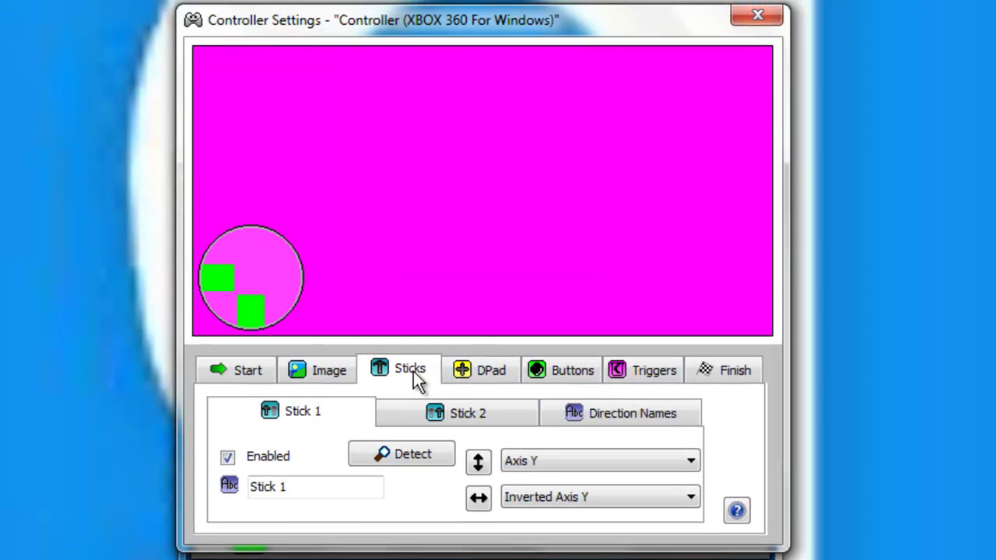
pyautogui.click(396, 456)
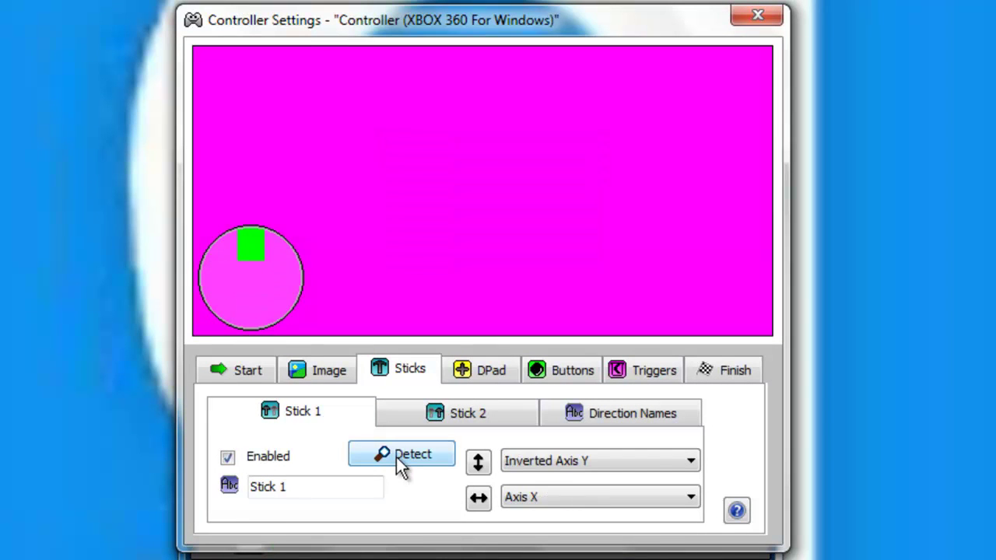
# - Set Stick 1 to Axis Y vertically and Axis X horizontally, re-running detection
pyautogui.click(678, 464)
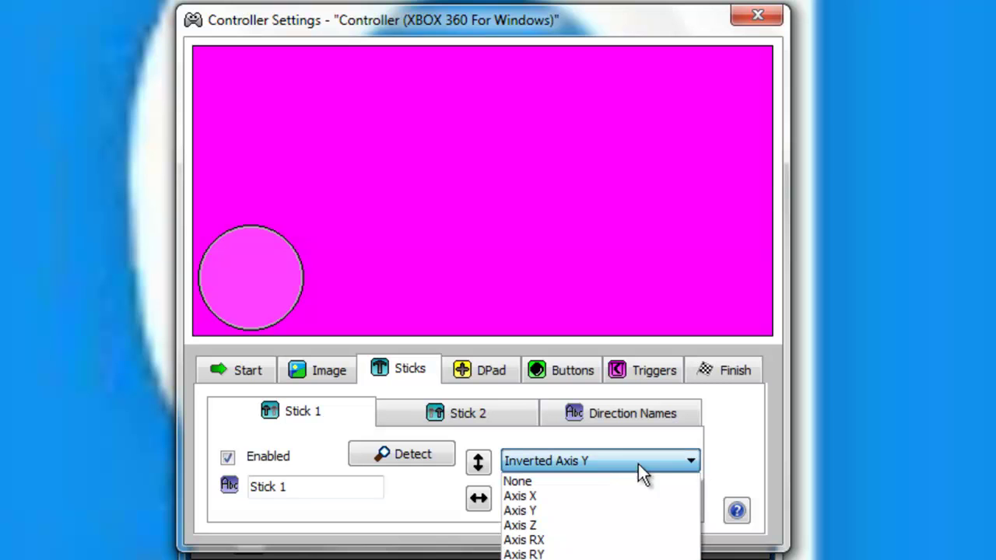
pyautogui.click(565, 497)
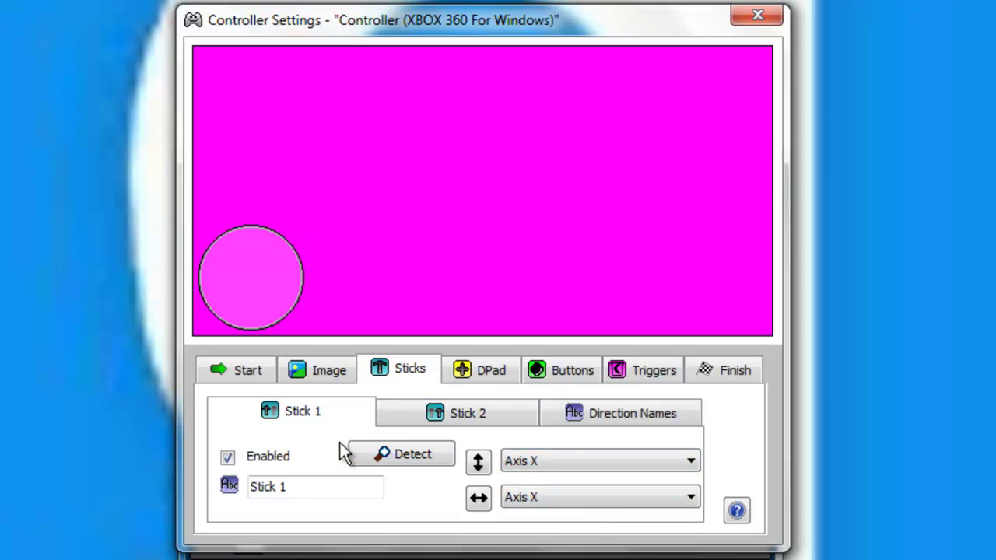
pyautogui.click(414, 455)
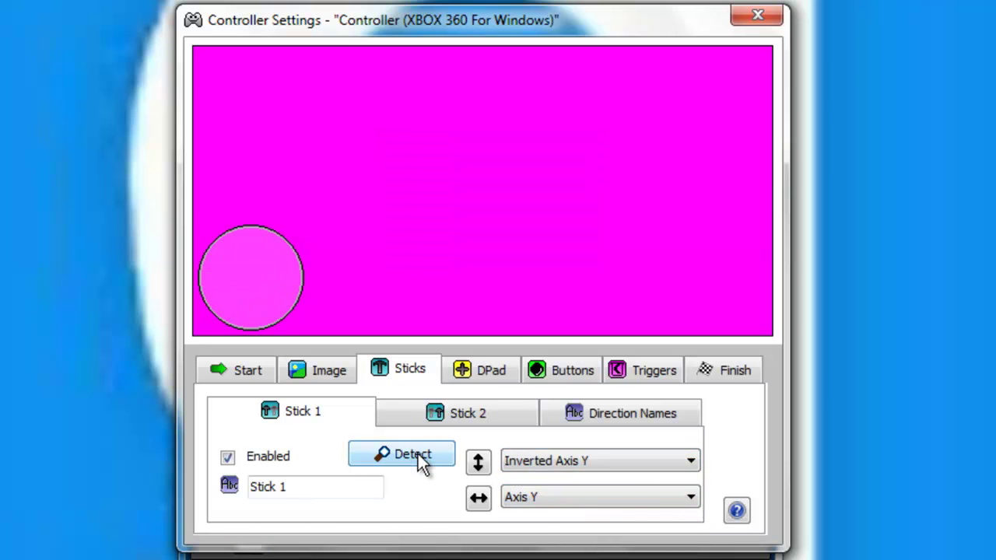
pyautogui.click(696, 462)
pyautogui.click(534, 495)
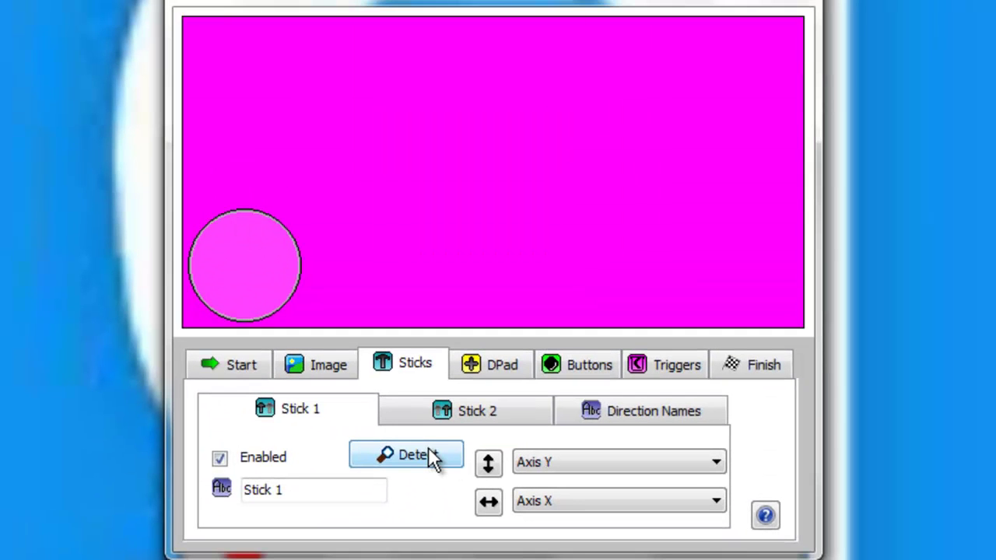
pyautogui.click(430, 451)
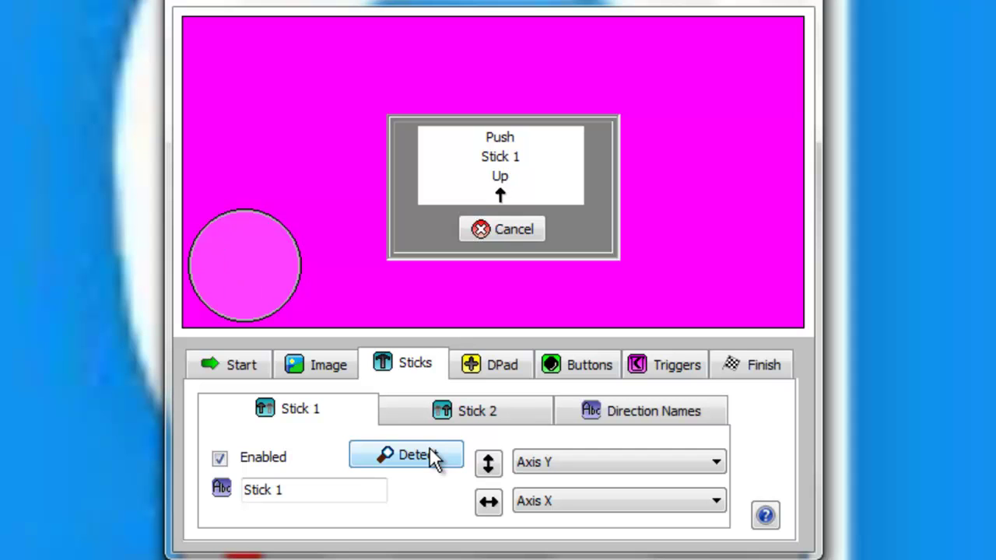
pyautogui.click(660, 462)
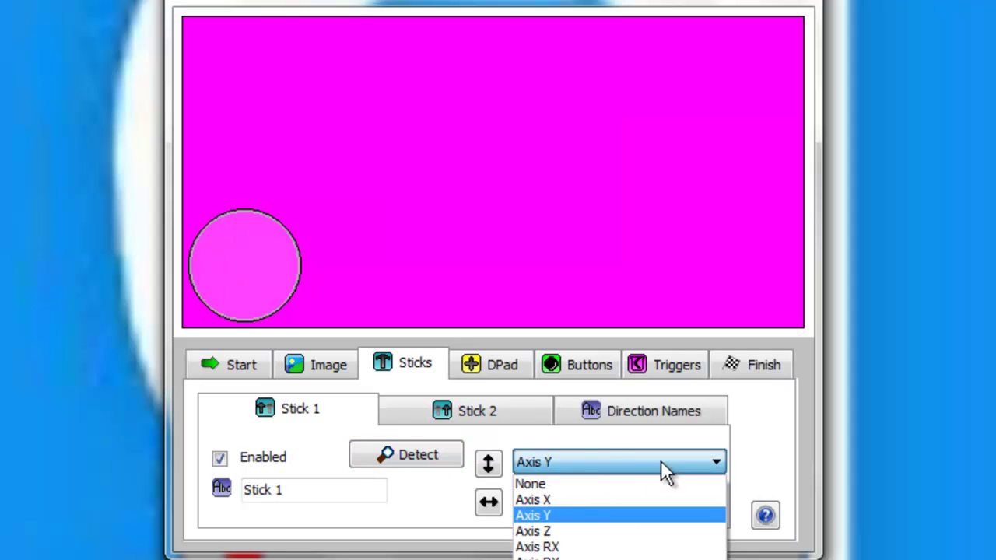
pyautogui.click(589, 499)
pyautogui.click(407, 464)
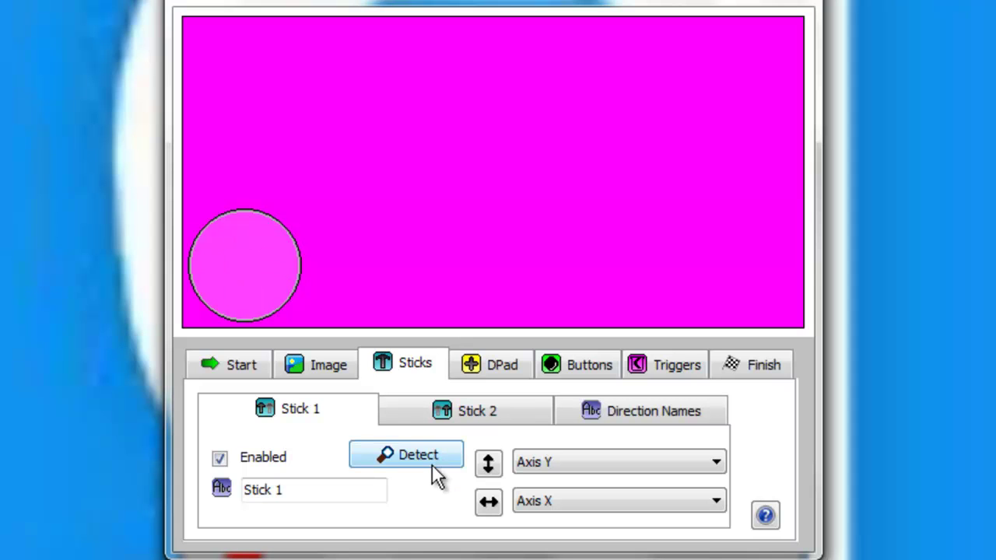
# - Enable Stick 2 on Axis RY/RX, then move the left stick circle up and the right one inward
pyautogui.click(456, 420)
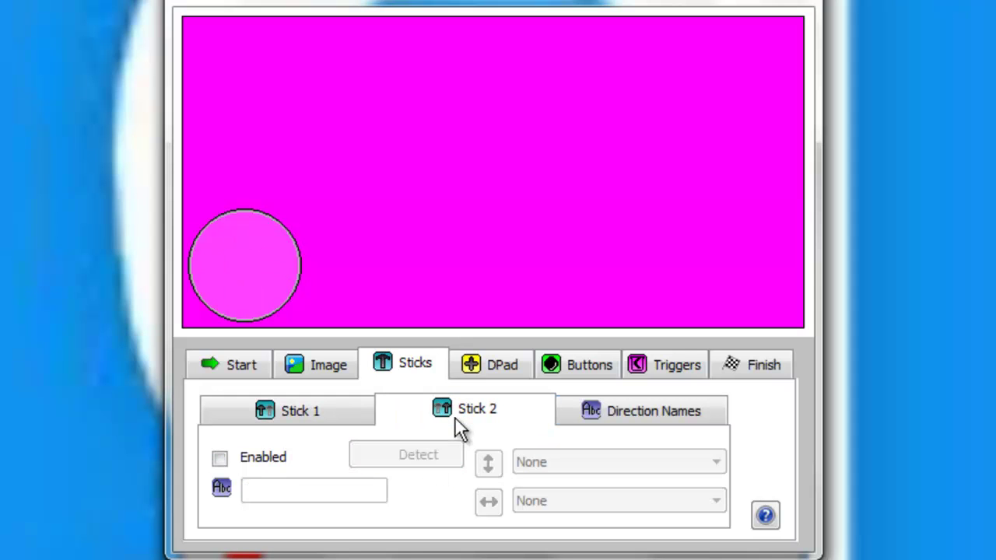
pyautogui.click(237, 456)
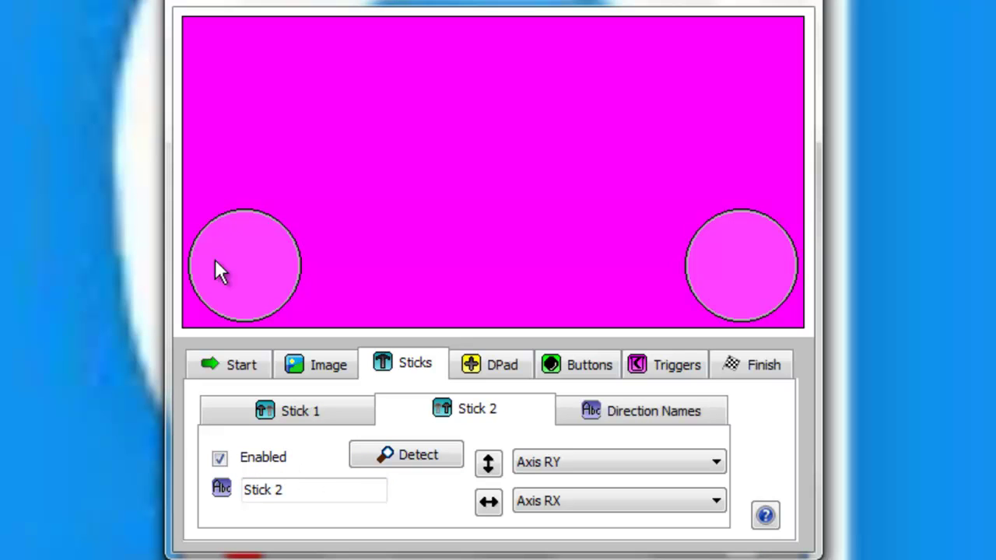
pyautogui.moveTo(234, 259); pyautogui.dragTo(234, 129)
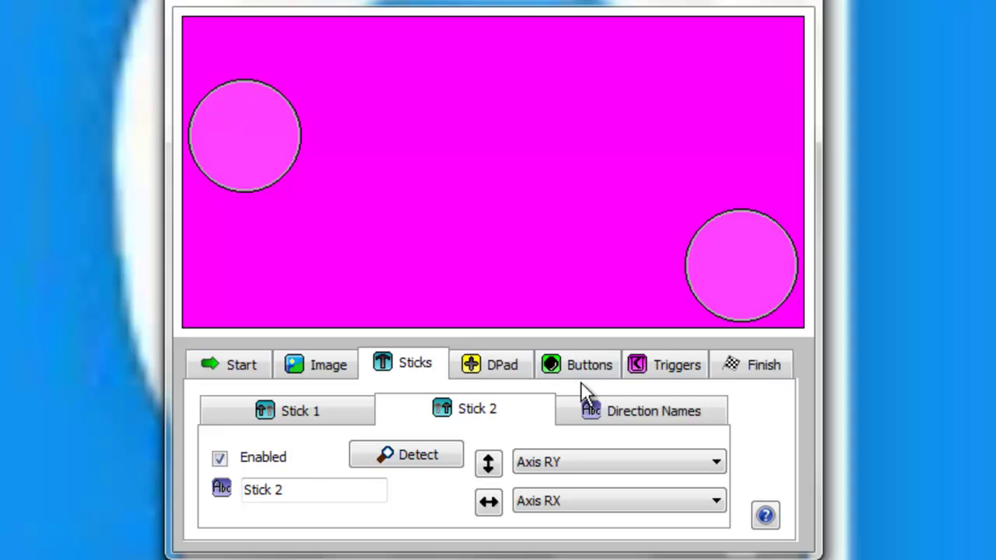
pyautogui.moveTo(724, 285); pyautogui.dragTo(562, 265)
# - Enable the DPad and detect all four directions from POV
pyautogui.click(496, 364)
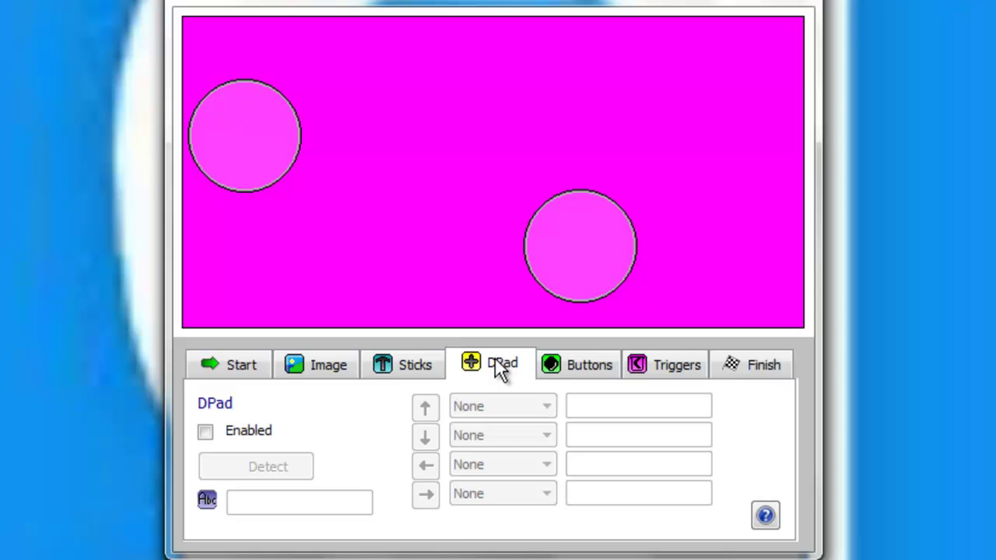
pyautogui.click(208, 434)
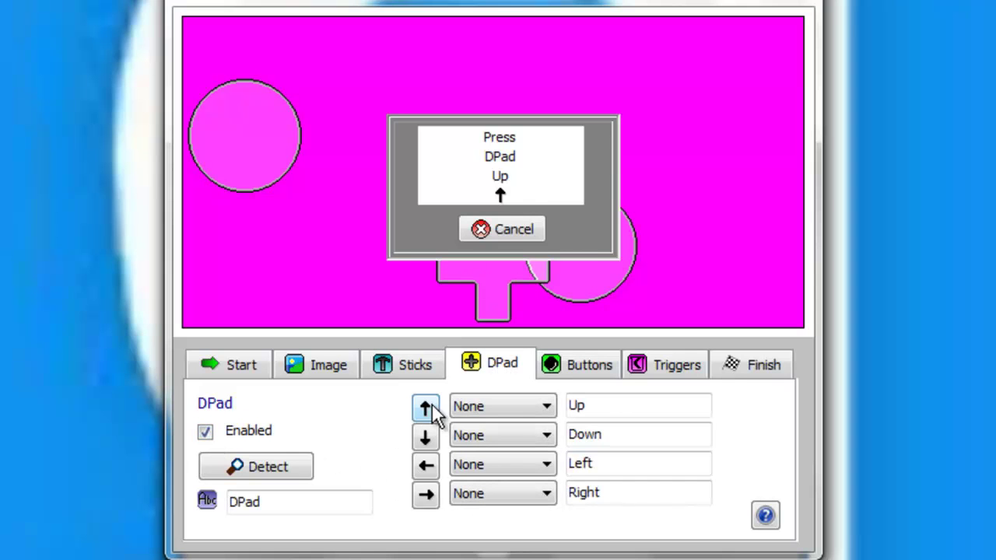
pyautogui.click(536, 405)
pyautogui.click(535, 403)
pyautogui.click(426, 406)
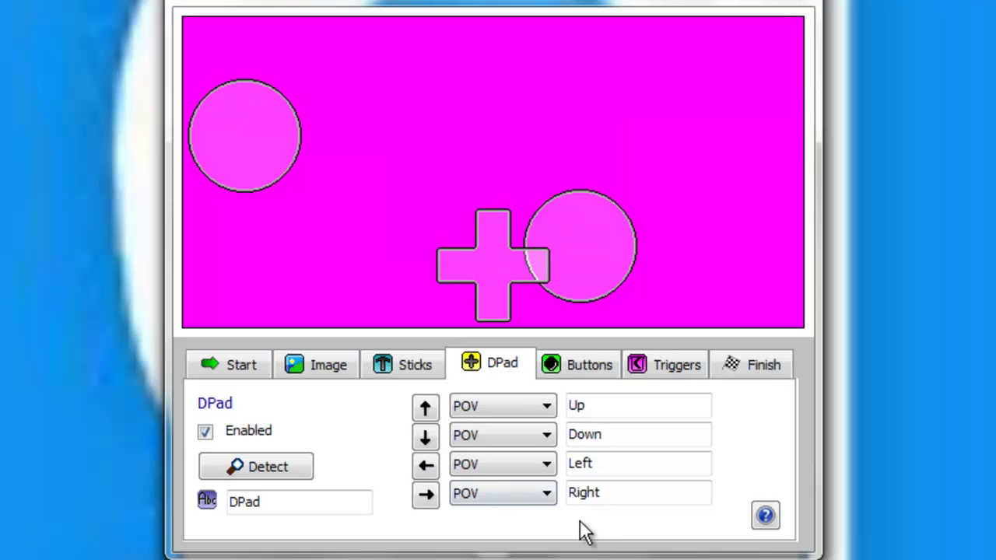
# - Position the DPad cross between the two stick circles and raise the right stick circle slightly
pyautogui.moveTo(411, 240); pyautogui.dragTo(373, 236)
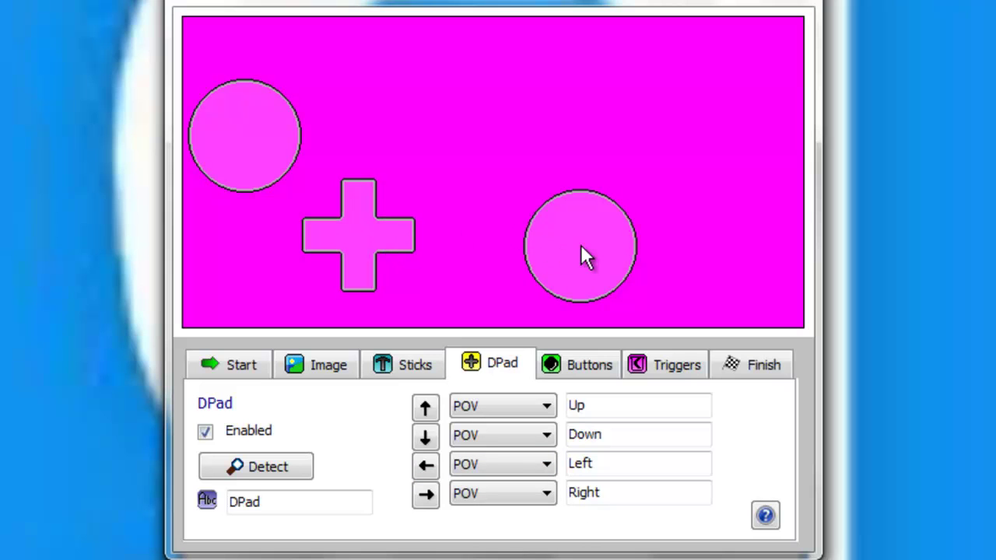
pyautogui.moveTo(580, 245); pyautogui.dragTo(599, 237)
pyautogui.moveTo(381, 229); pyautogui.dragTo(427, 225)
pyautogui.moveTo(611, 233); pyautogui.dragTo(604, 215)
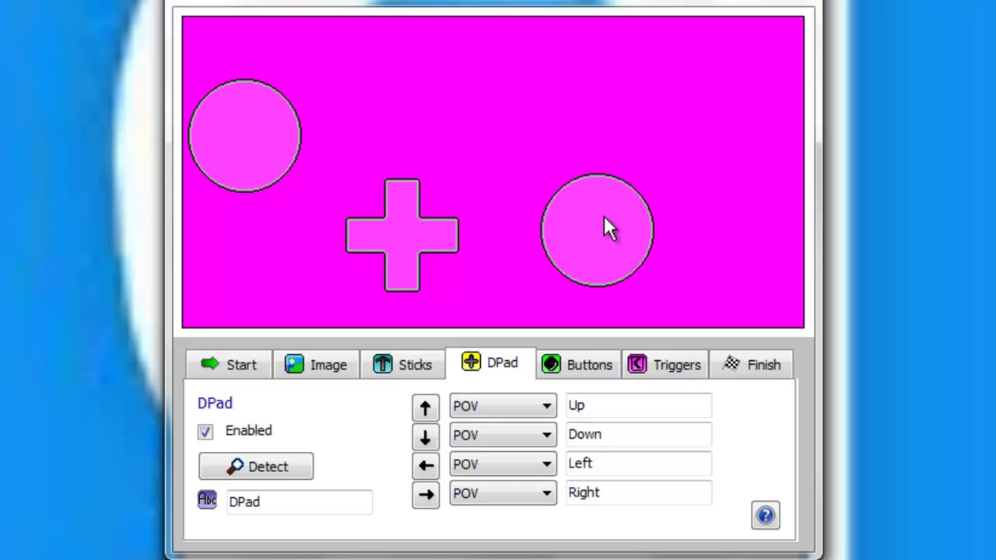
# - Drag Buttons 1–4 into a face-button diamond on the right, nudging the right stick circle
pyautogui.click(575, 362)
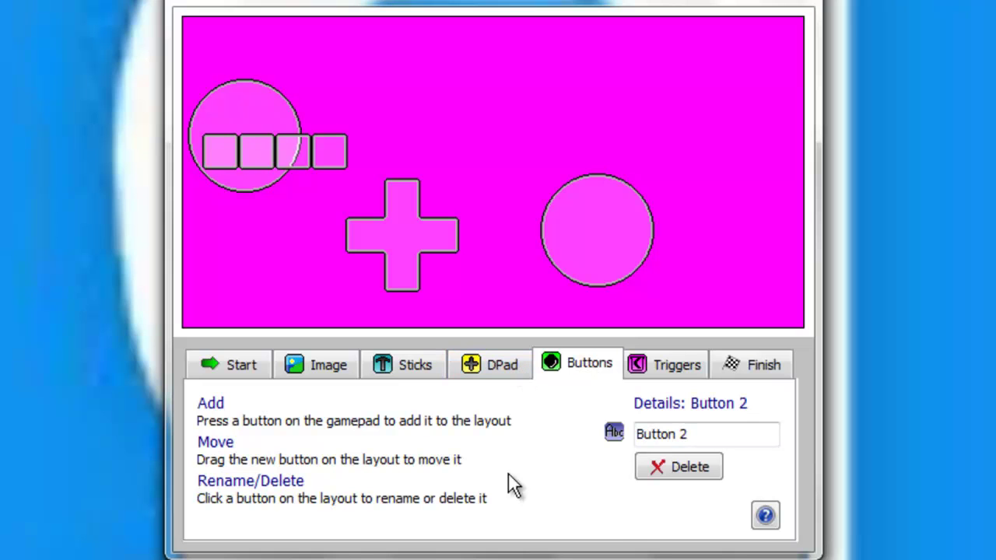
pyautogui.moveTo(221, 156); pyautogui.dragTo(665, 168)
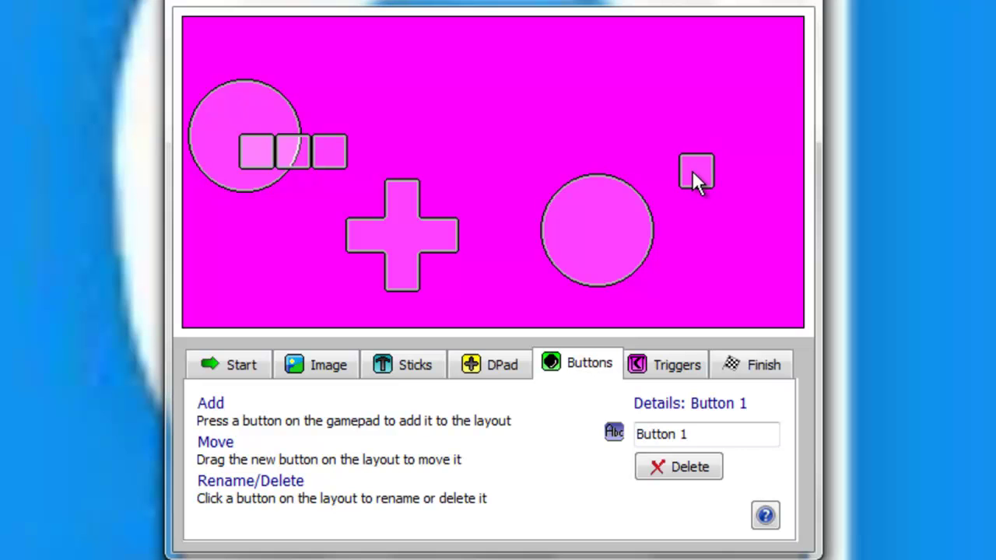
pyautogui.moveTo(595, 233); pyautogui.dragTo(560, 241)
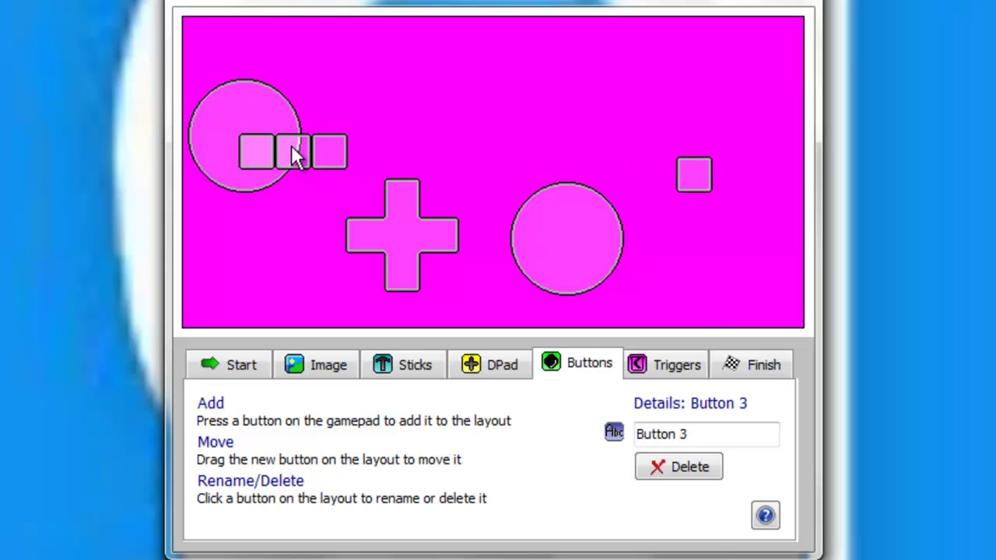
pyautogui.moveTo(293, 146); pyautogui.dragTo(638, 119)
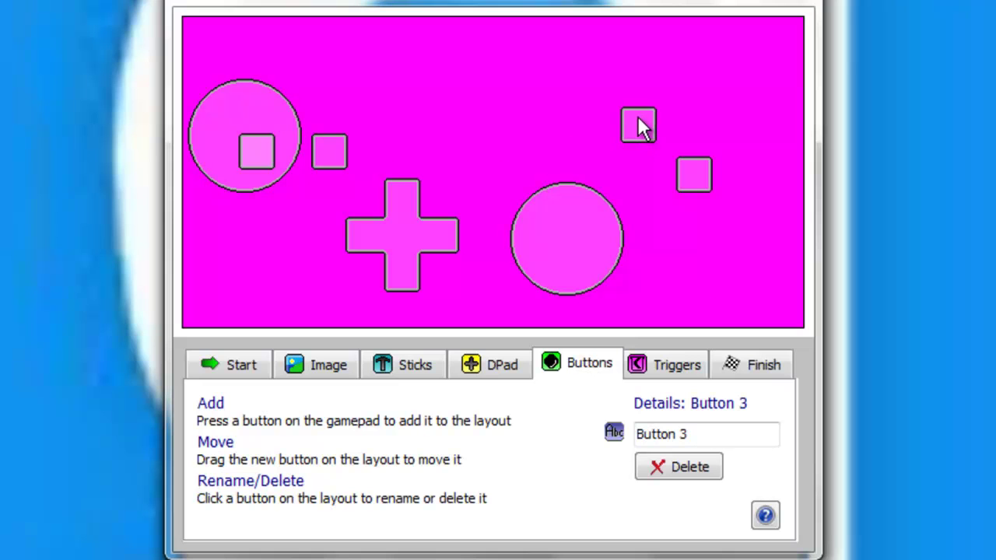
pyautogui.click(269, 144)
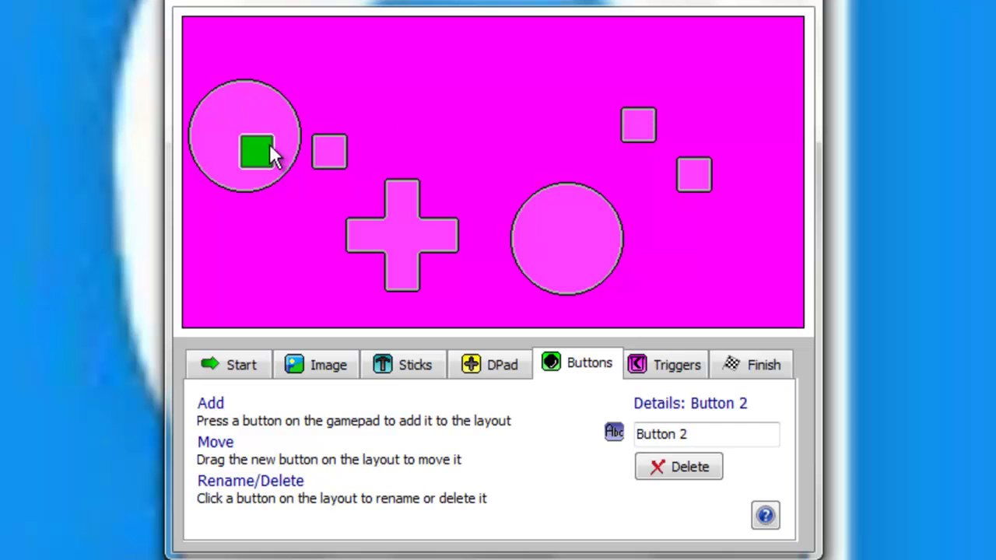
pyautogui.moveTo(257, 144); pyautogui.dragTo(718, 120)
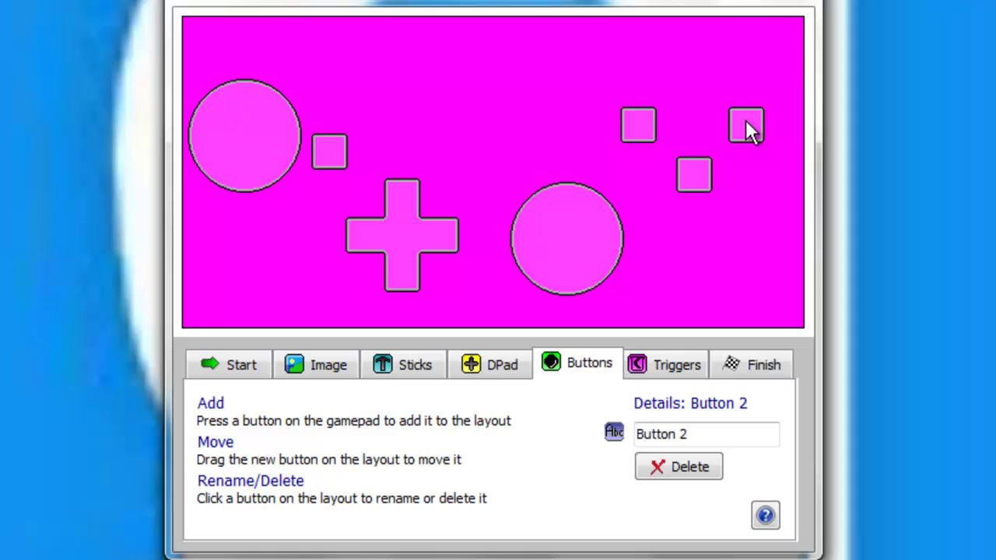
pyautogui.moveTo(316, 158); pyautogui.dragTo(696, 78)
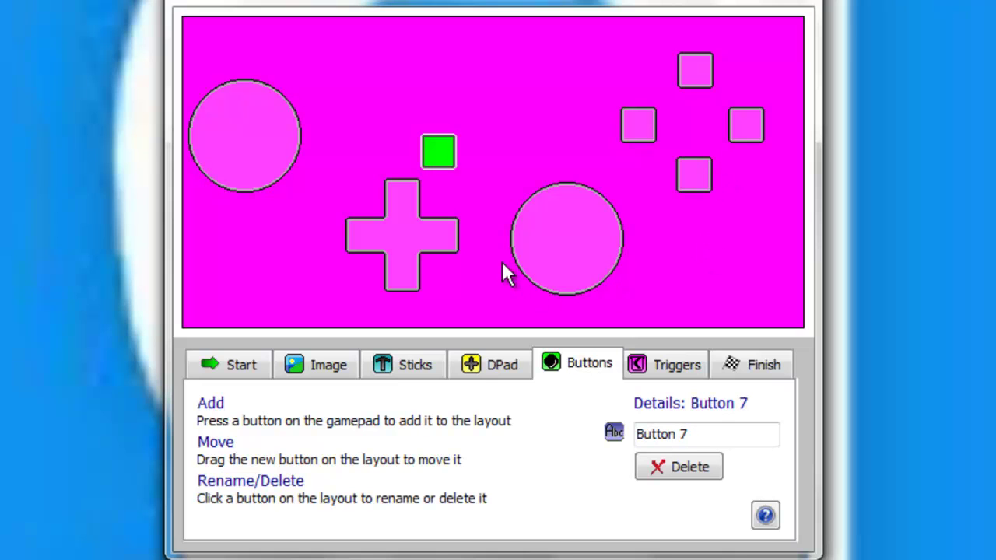
# - Place Buttons 7 and 8 near the top centre and Button 5 above the left stick
pyautogui.moveTo(438, 153); pyautogui.dragTo(389, 92)
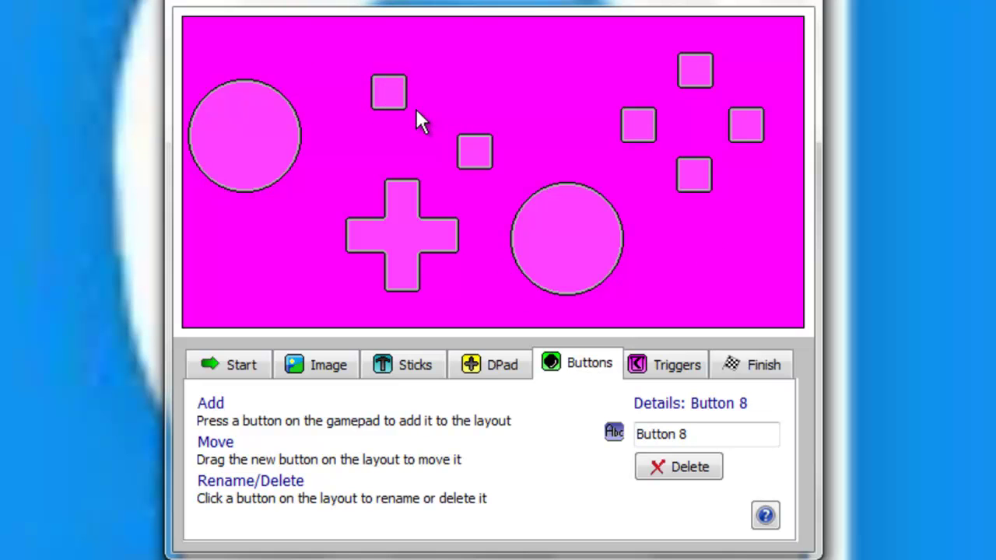
pyautogui.moveTo(493, 143); pyautogui.dragTo(521, 113)
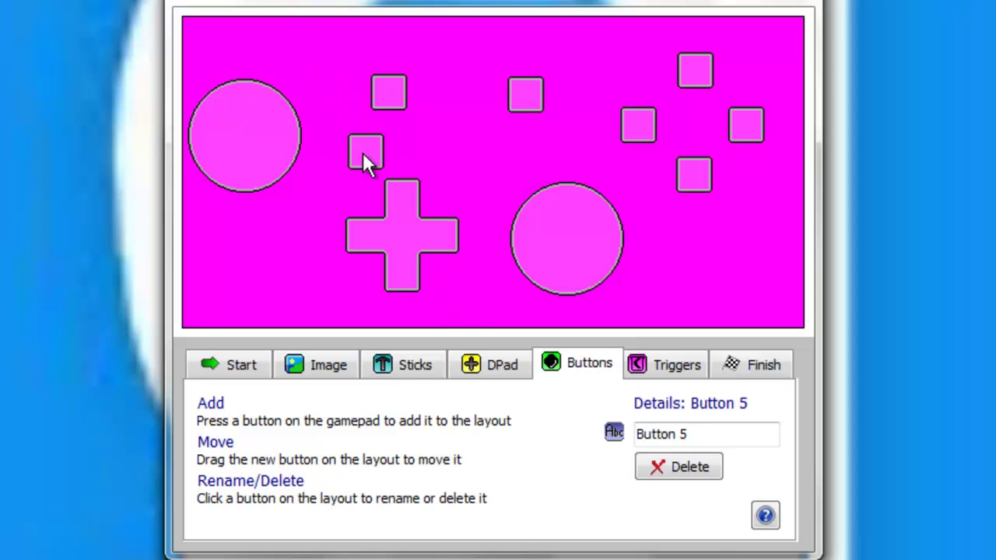
pyautogui.moveTo(363, 152); pyautogui.dragTo(259, 59)
# - Lower both stick circles slightly and tighten the Buttons 1–4 diamond on the right
pyautogui.moveTo(266, 140); pyautogui.dragTo(264, 159)
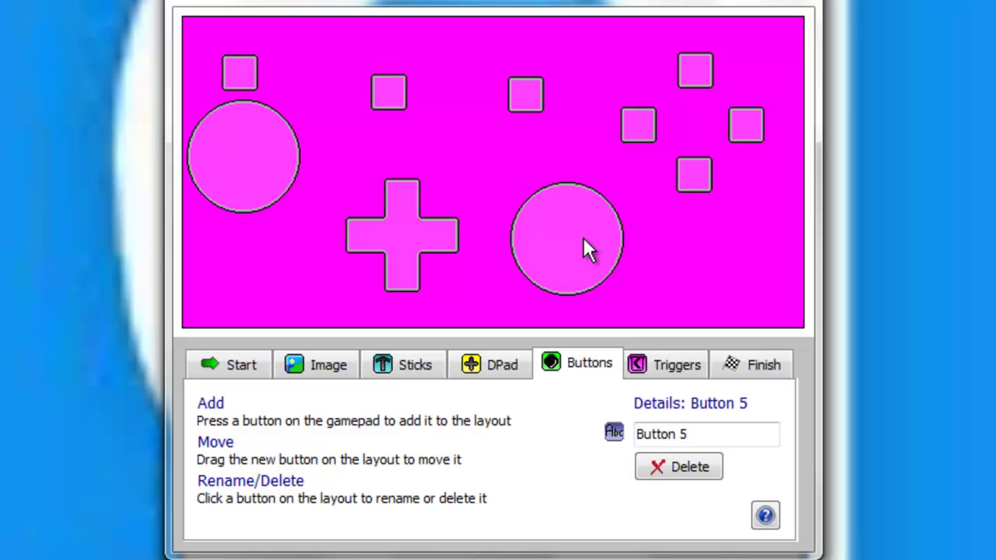
pyautogui.moveTo(579, 237); pyautogui.dragTo(587, 253)
pyautogui.moveTo(688, 183); pyautogui.dragTo(692, 202)
pyautogui.moveTo(638, 127); pyautogui.dragTo(650, 159)
pyautogui.moveTo(738, 125); pyautogui.dragTo(739, 130)
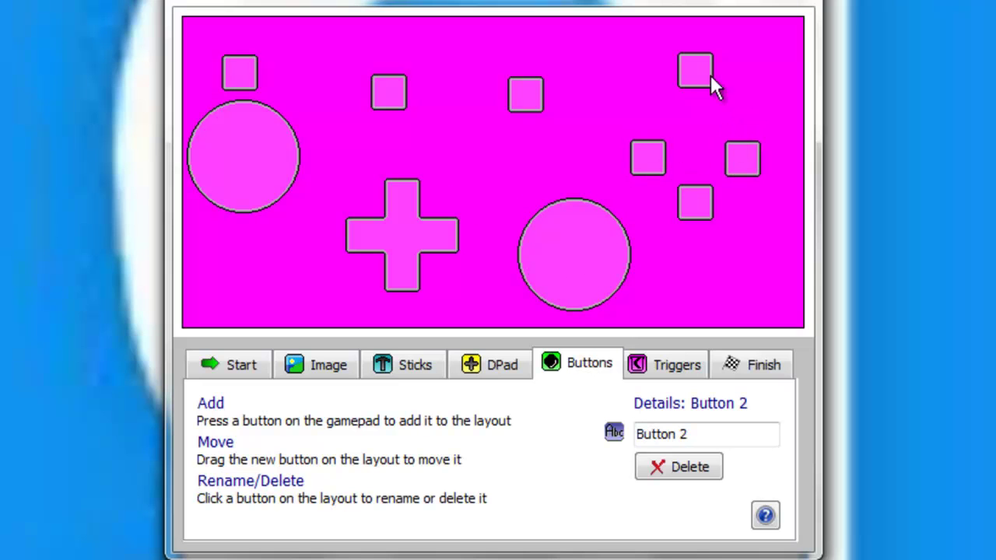
pyautogui.moveTo(695, 60); pyautogui.dragTo(697, 100)
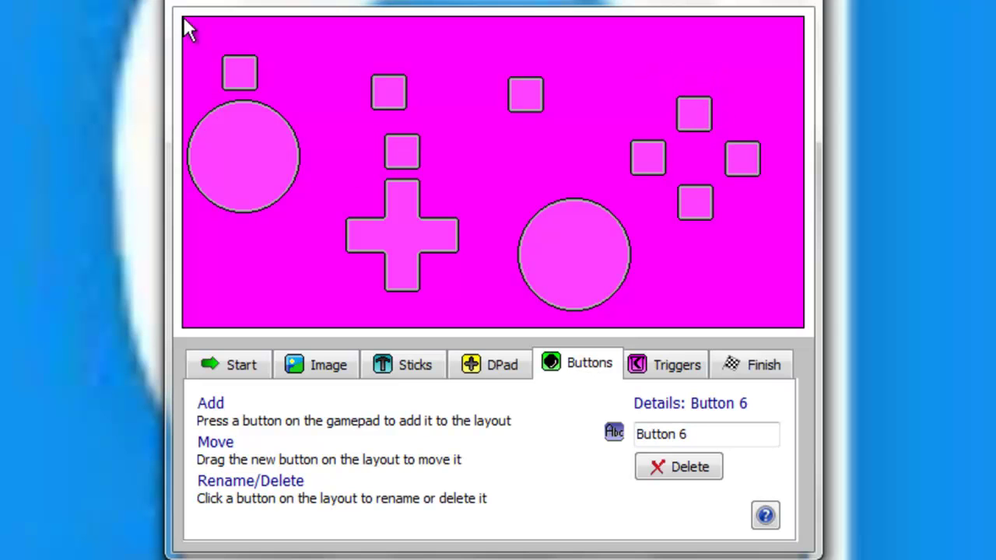
# - Move Button 6 to the top-right corner and line up Buttons 7 and 8 in the middle
pyautogui.moveTo(410, 152); pyautogui.dragTo(760, 87)
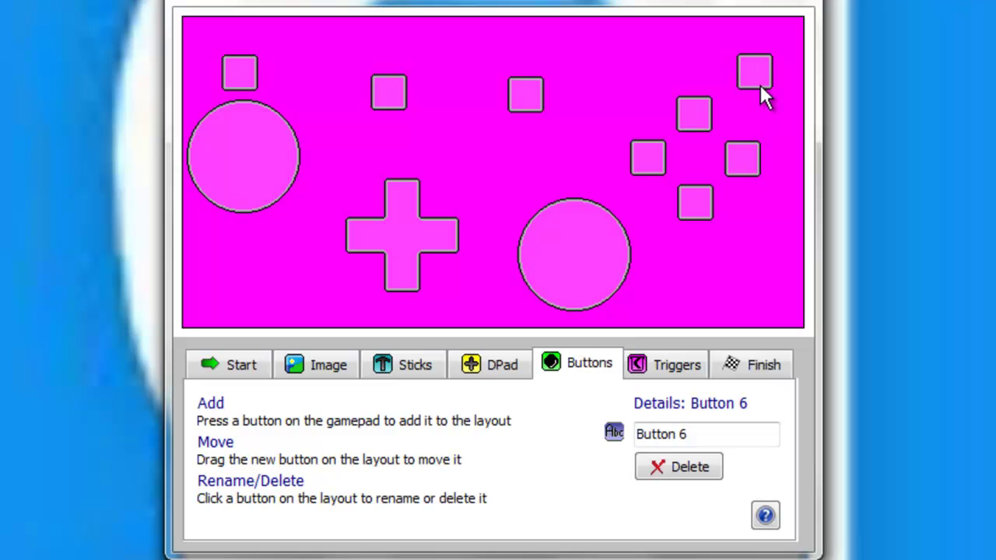
pyautogui.click(528, 88)
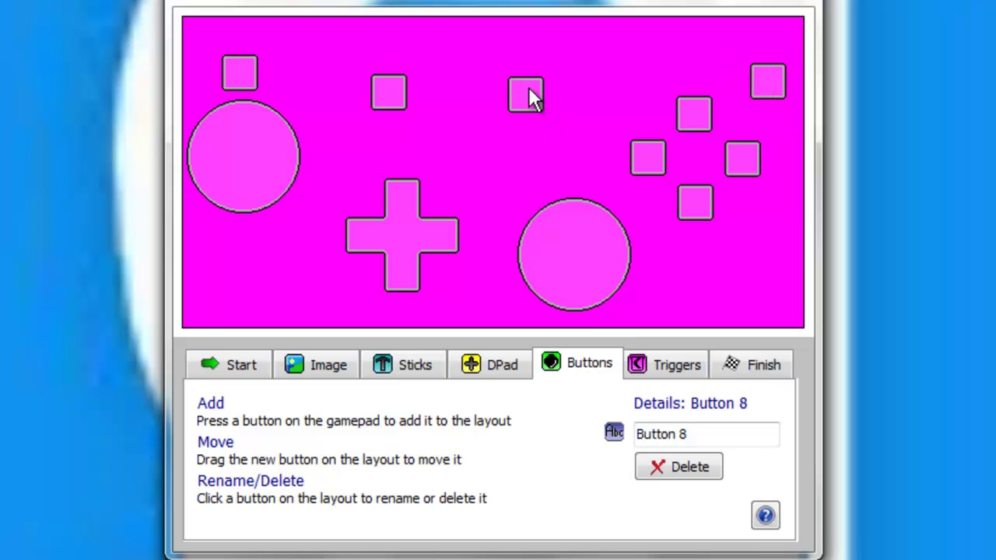
pyautogui.moveTo(557, 114); pyautogui.dragTo(562, 114)
pyautogui.moveTo(411, 98); pyautogui.dragTo(459, 119)
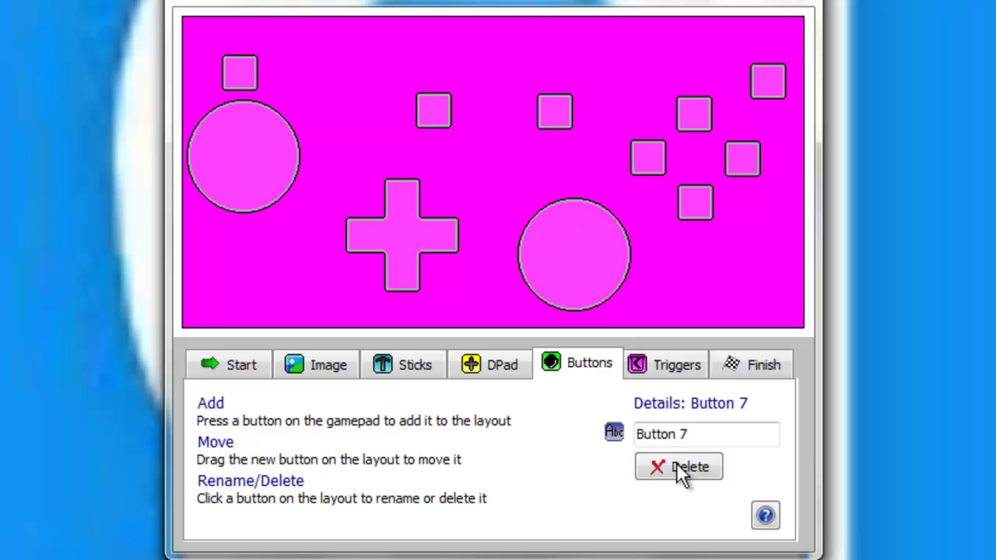
# - Enable analog triggers as Trigger Left (Axis Z+) and Trigger Right (Axis Z-), then go to Finish
pyautogui.click(677, 366)
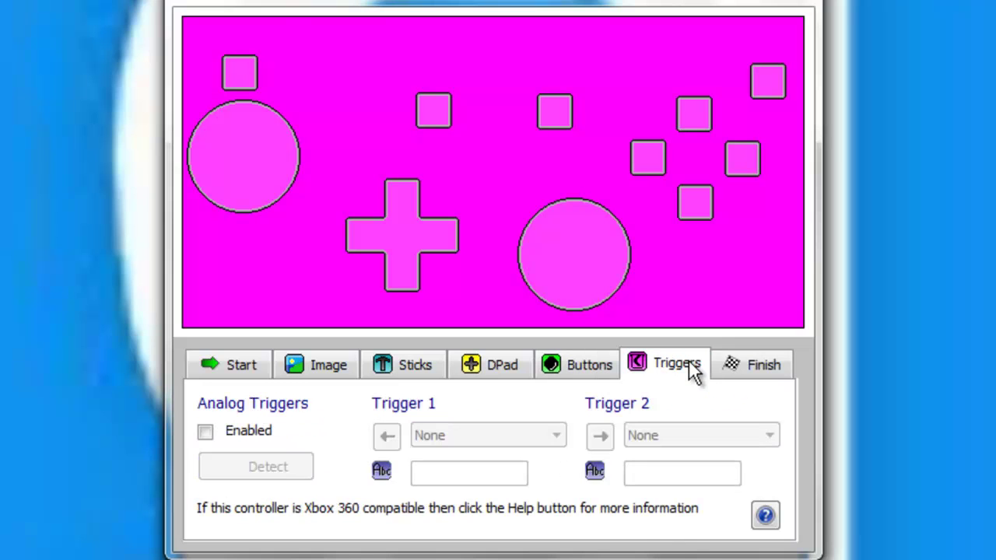
pyautogui.click(205, 431)
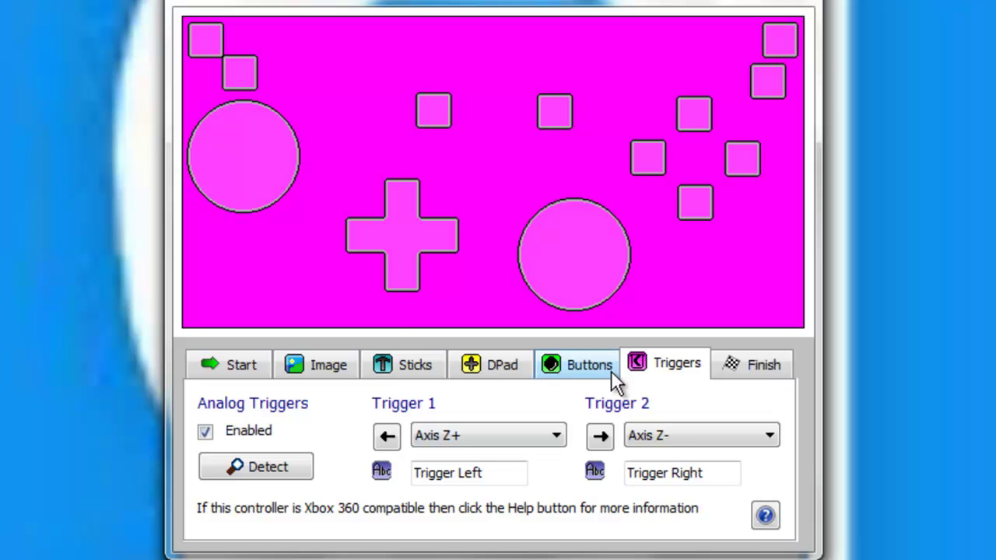
pyautogui.click(732, 374)
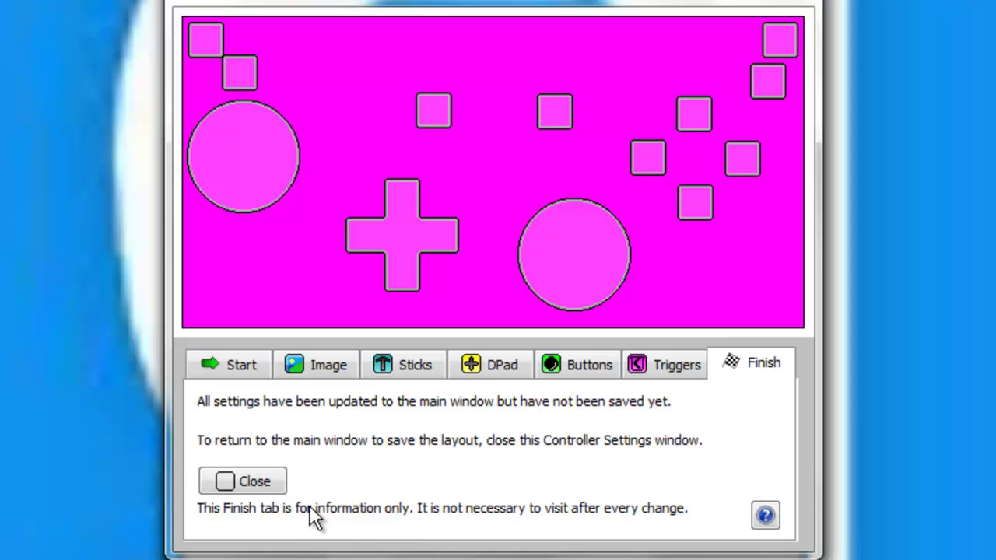
# - Close the Controller Settings window to return to the main window with the untitled new layout
pyautogui.click(280, 486)
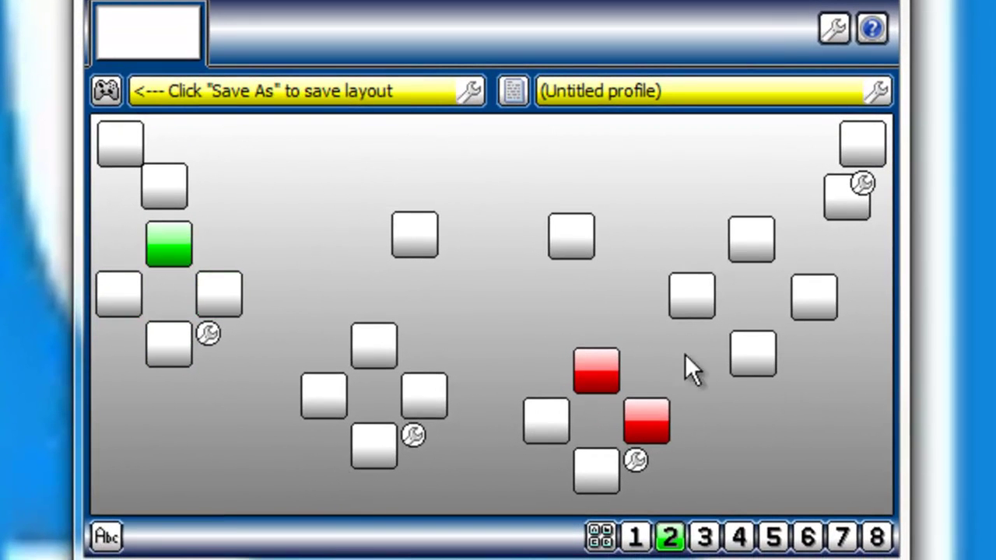
# - Save the layout as 'My Controller (XBOX 360 For Windows2)' and accept the auto-open notice
pyautogui.click(104, 92)
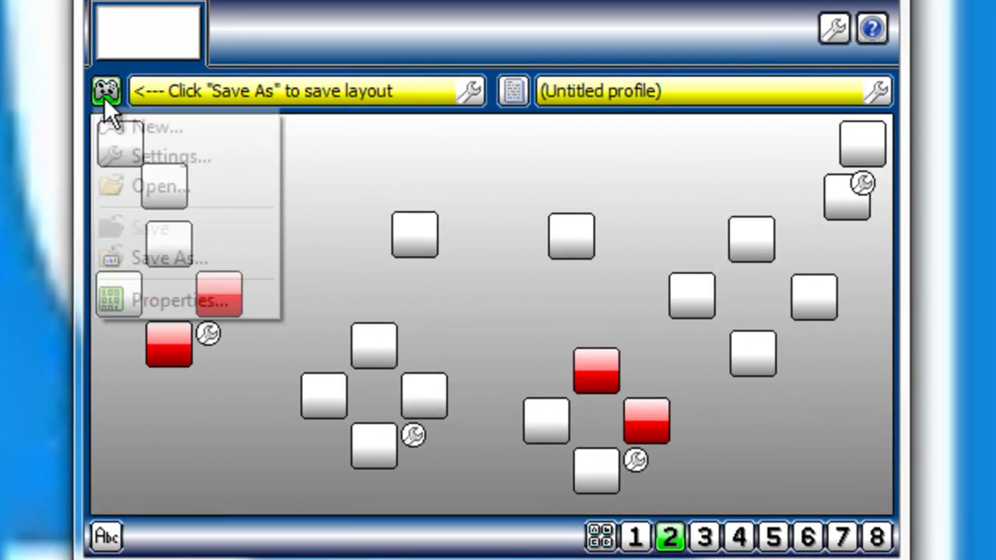
pyautogui.click(181, 257)
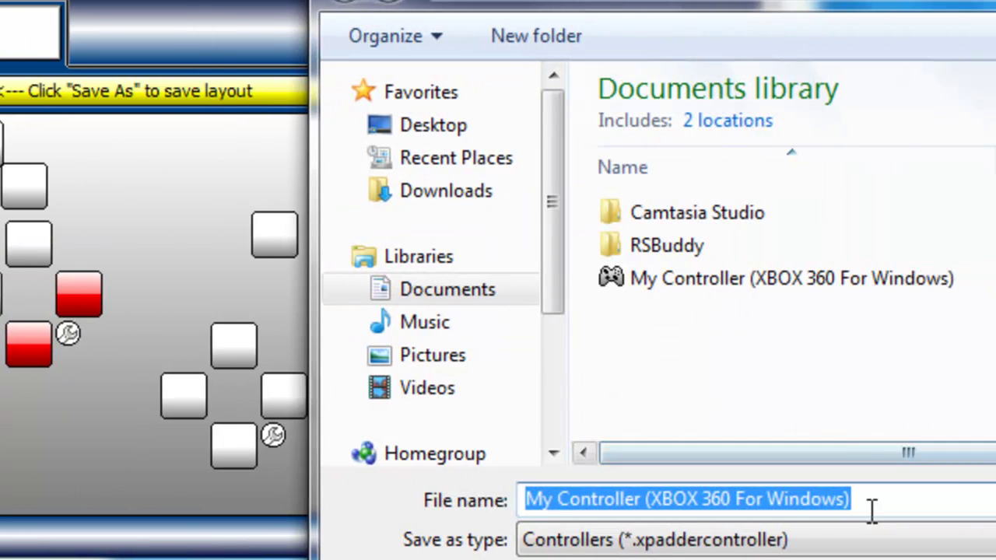
pyautogui.click(871, 507)
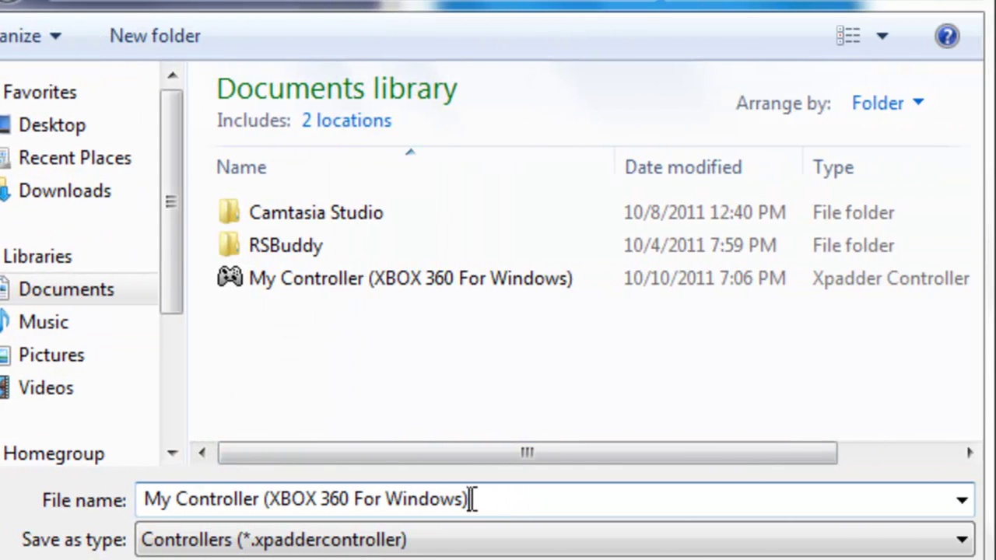
pyautogui.click(462, 501)
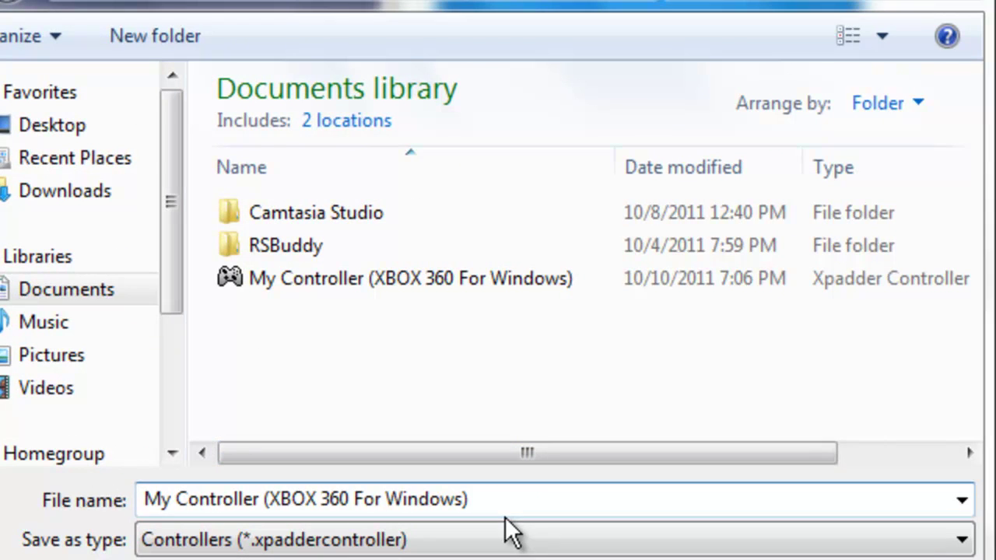
pyautogui.write('2')
pyautogui.press('Return')
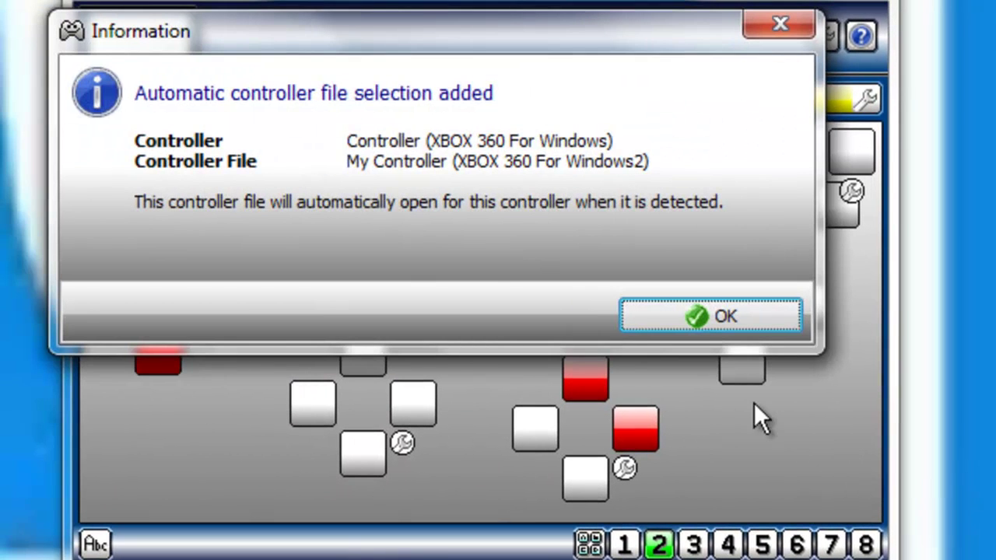
pyautogui.click(702, 322)
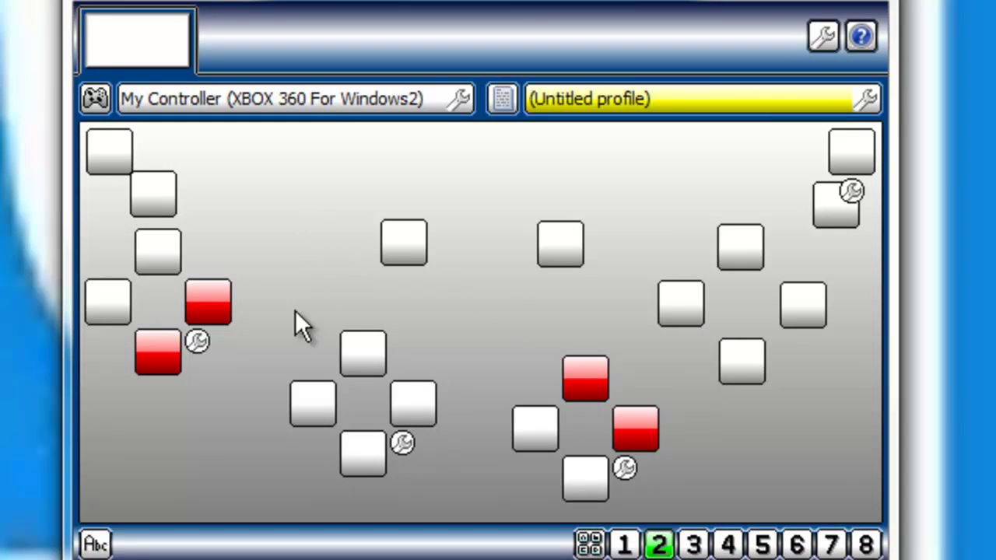
# - Assign R to Button 6, leaving Button 5 and D-pad up unchanged
pyautogui.click(158, 251)
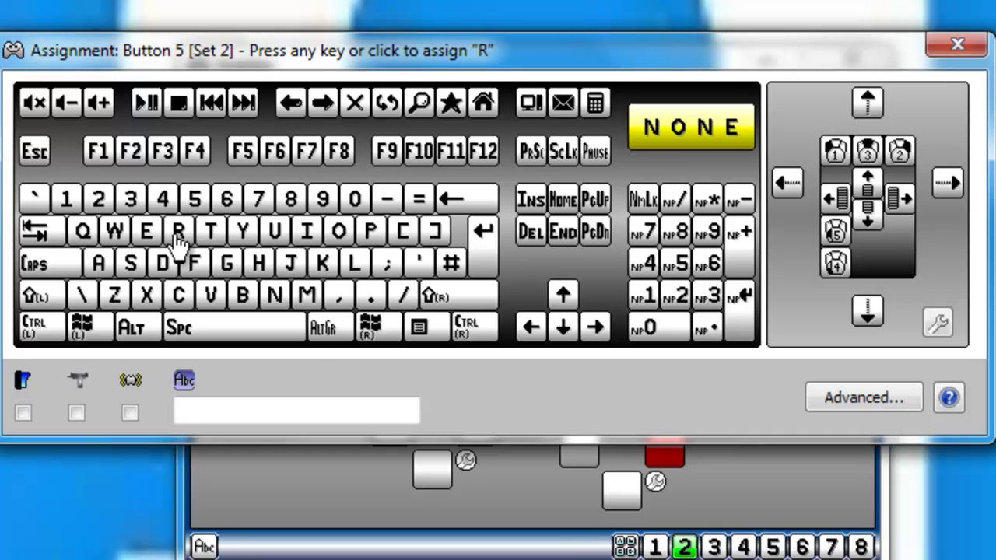
pyautogui.click(791, 250)
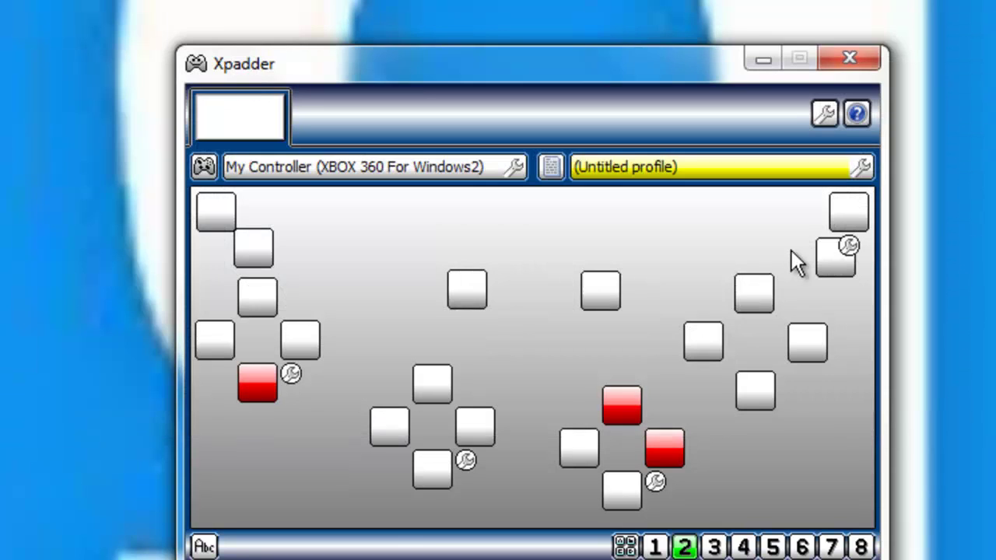
pyautogui.click(830, 264)
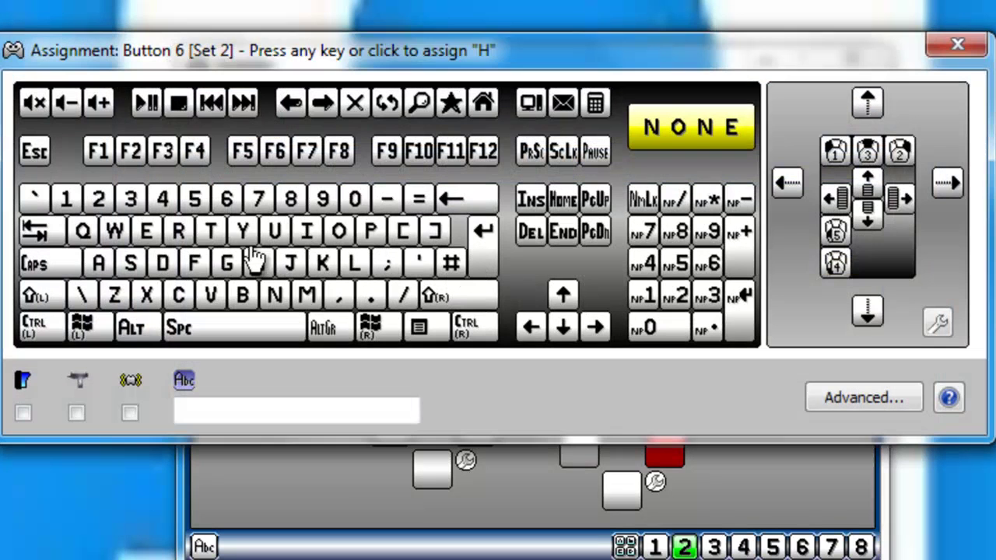
pyautogui.click(194, 230)
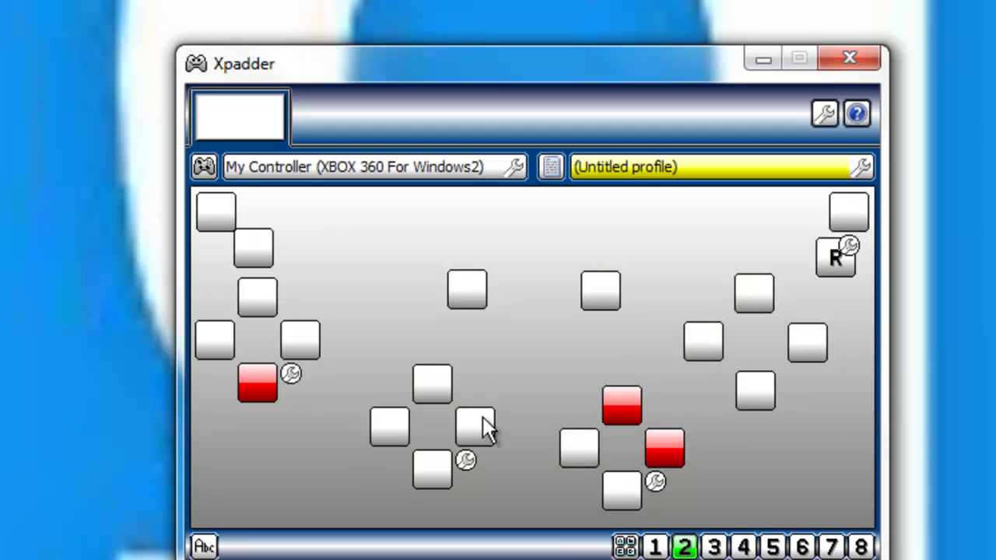
pyautogui.click(422, 378)
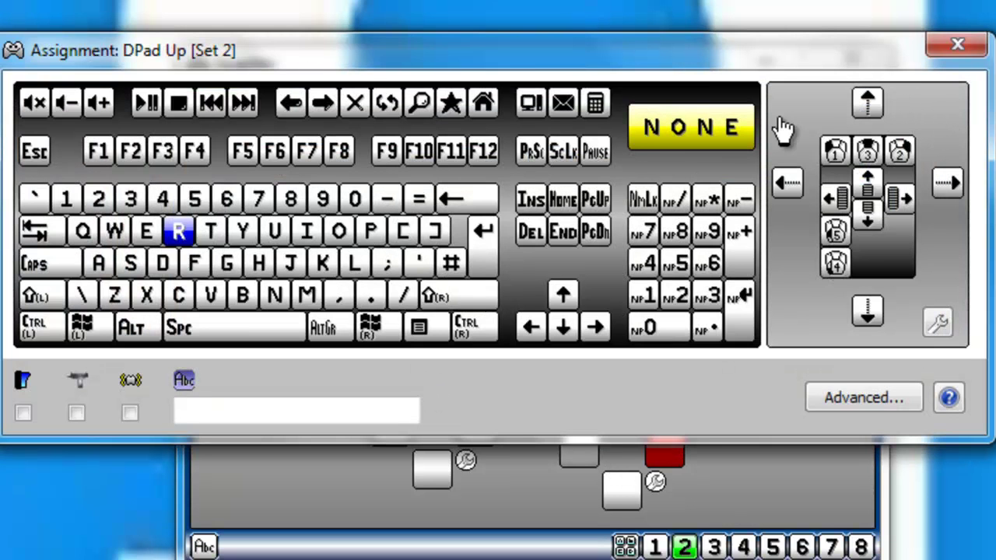
pyautogui.click(967, 45)
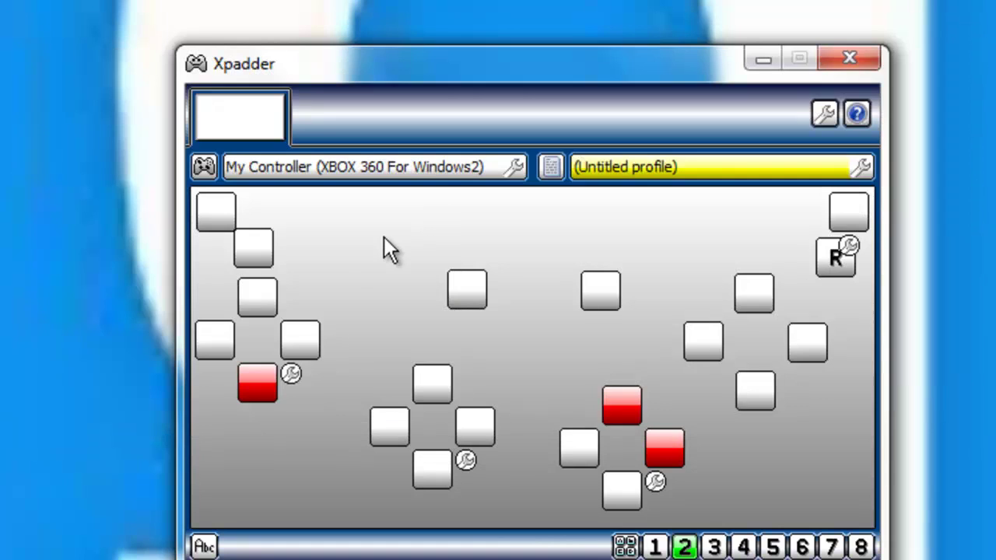
# - Map the left stick to W up, D right, A left and S down
pyautogui.click(263, 298)
pyautogui.click(125, 237)
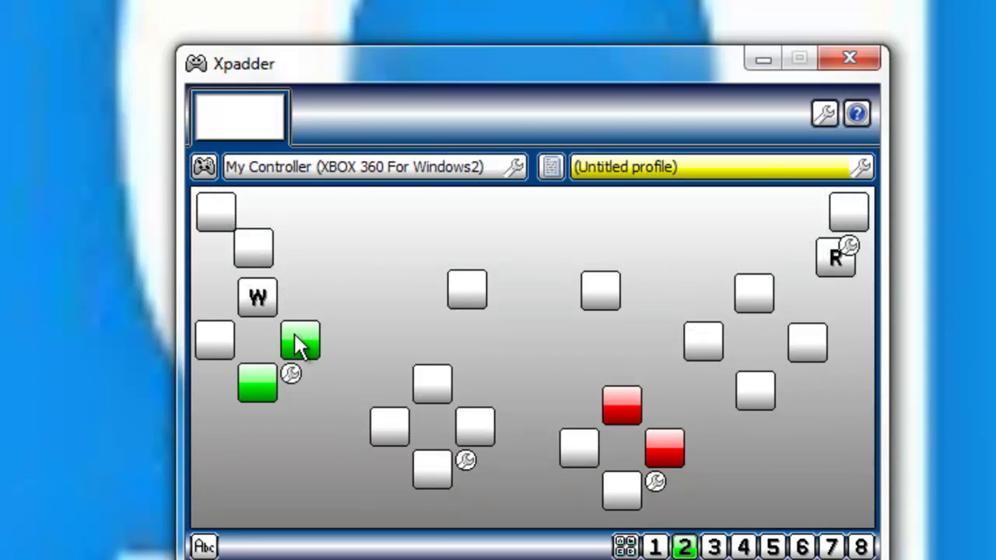
pyautogui.click(298, 340)
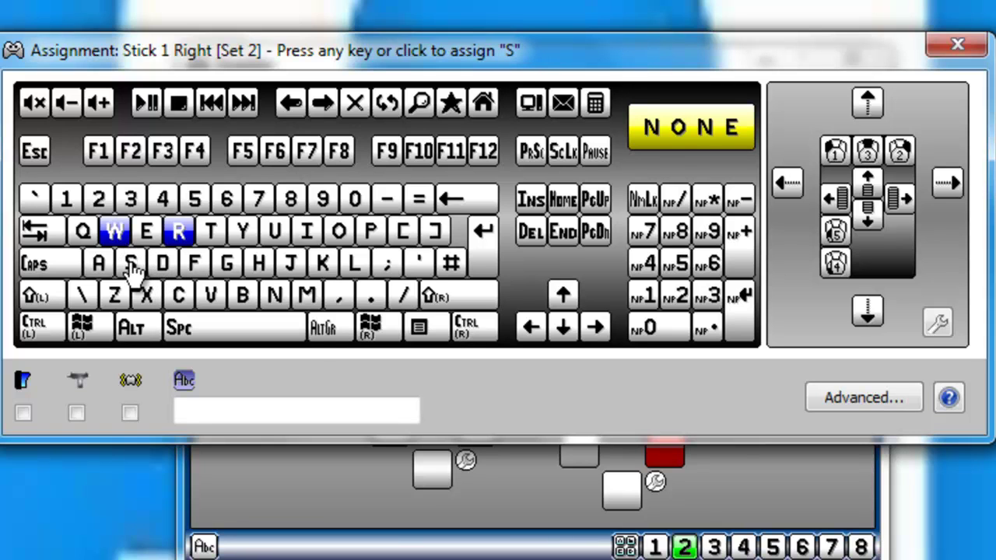
pyautogui.click(167, 263)
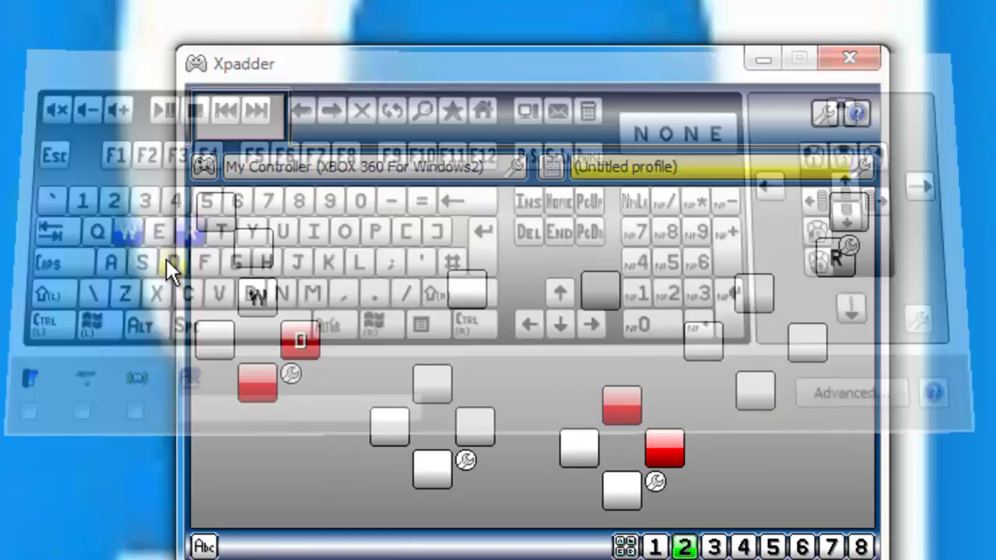
pyautogui.click(212, 339)
pyautogui.click(105, 269)
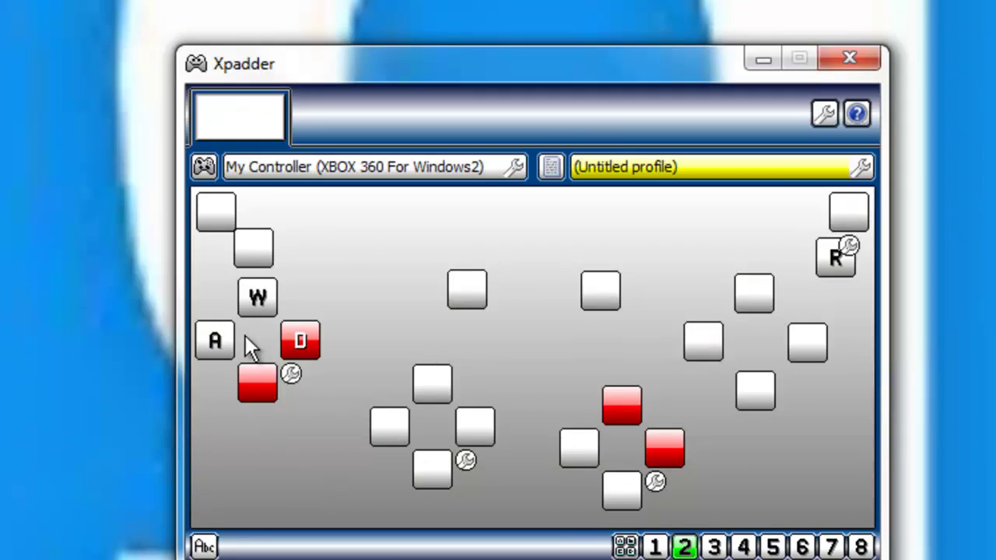
pyautogui.click(256, 373)
pyautogui.click(129, 262)
# - Map the D-pad to X down, K up, F3 left and Tab right
pyautogui.click(420, 470)
pyautogui.click(141, 292)
pyautogui.click(440, 383)
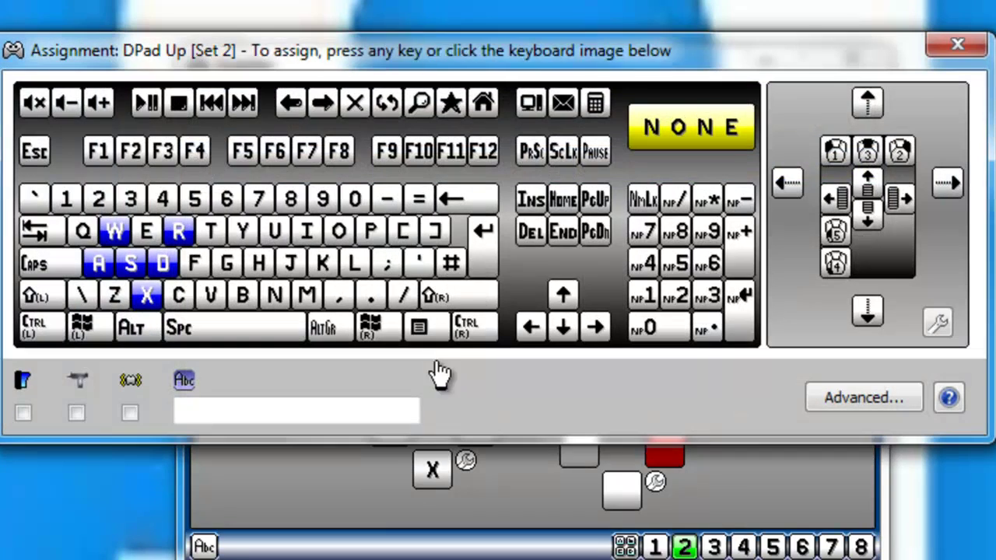
pyautogui.click(328, 259)
pyautogui.click(398, 430)
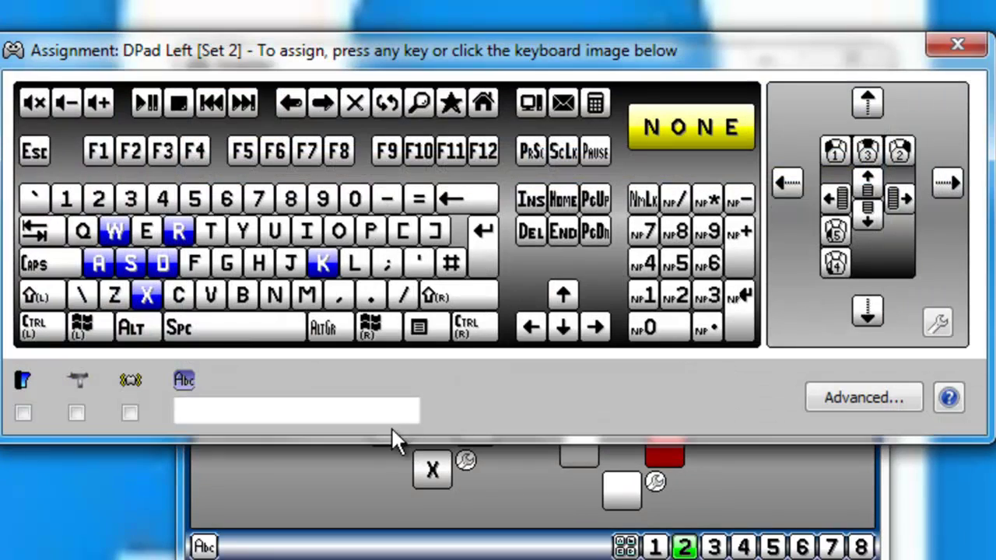
pyautogui.click(164, 151)
pyautogui.click(471, 435)
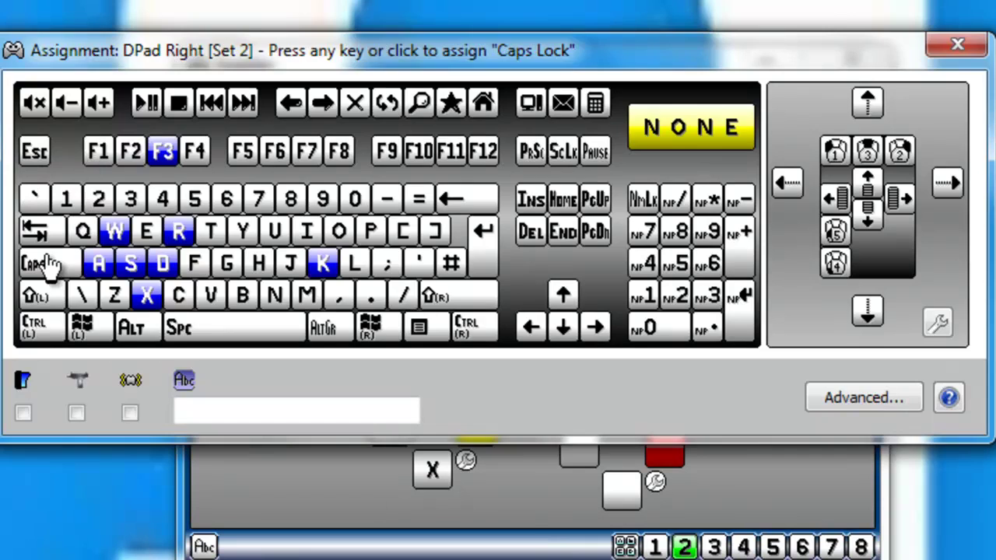
pyautogui.click(36, 225)
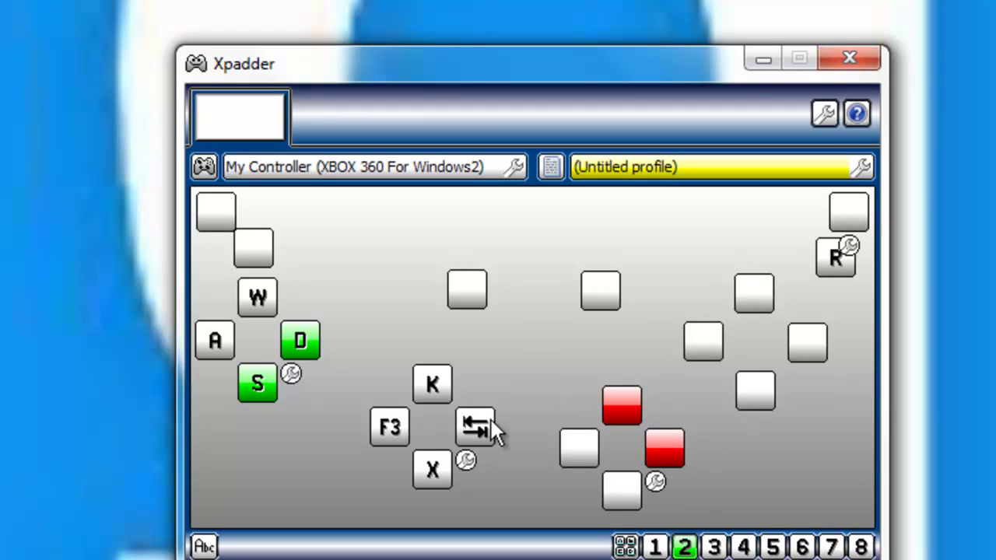
# - Assign Esc to Button 8, leaving Button 7 unchanged
pyautogui.click(465, 299)
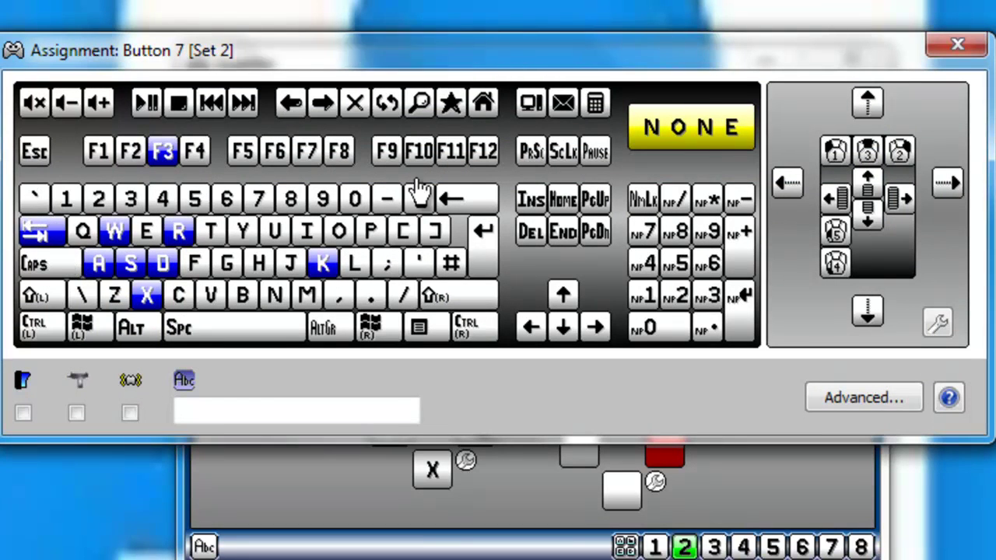
pyautogui.press('Escape')
pyautogui.click(601, 291)
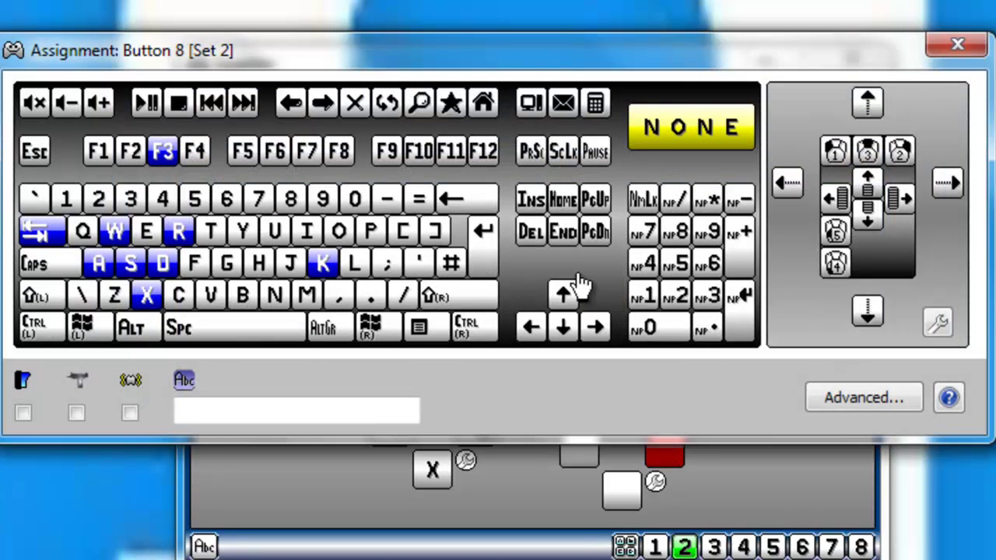
pyautogui.click(40, 159)
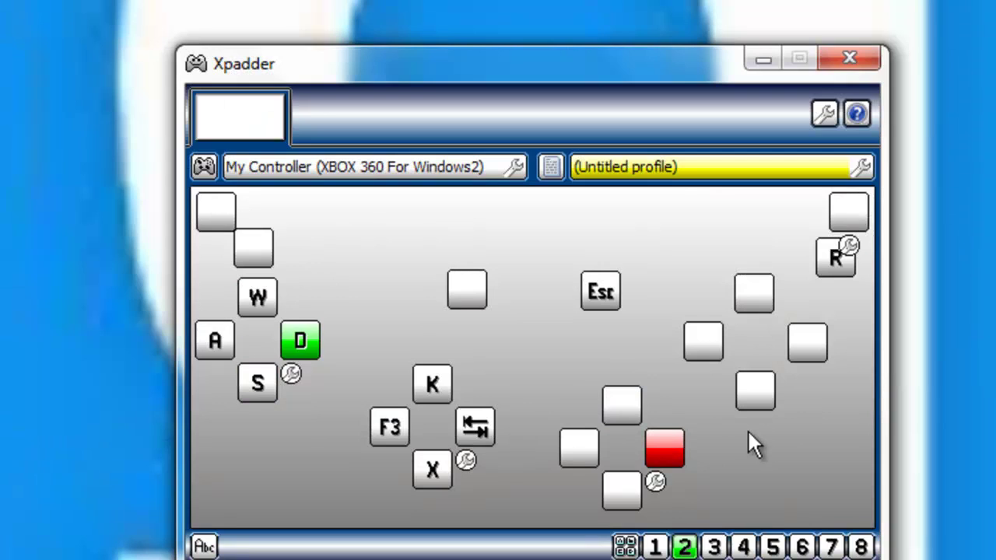
# - Make the right stick's up, down, left and right move the mouse in those directions
pyautogui.click(618, 403)
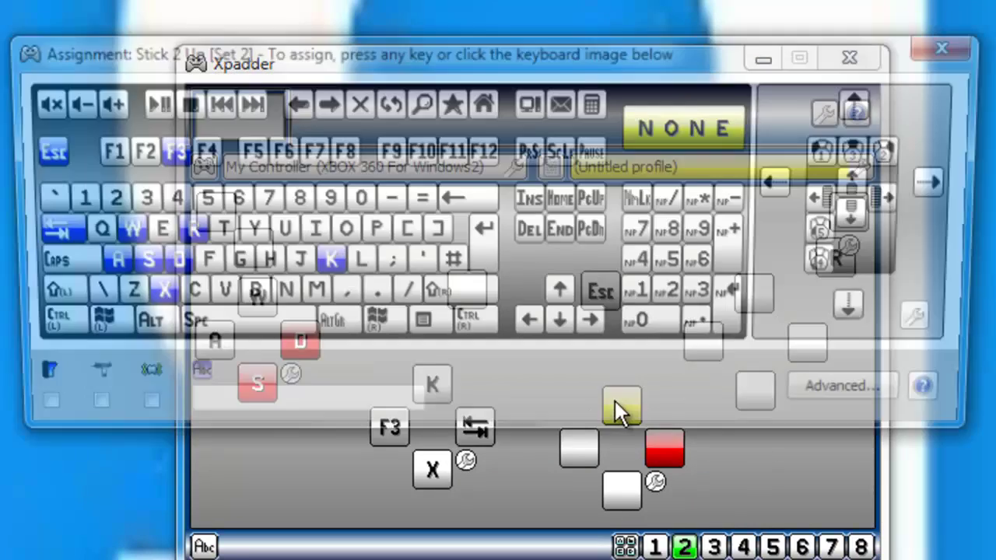
pyautogui.click(871, 112)
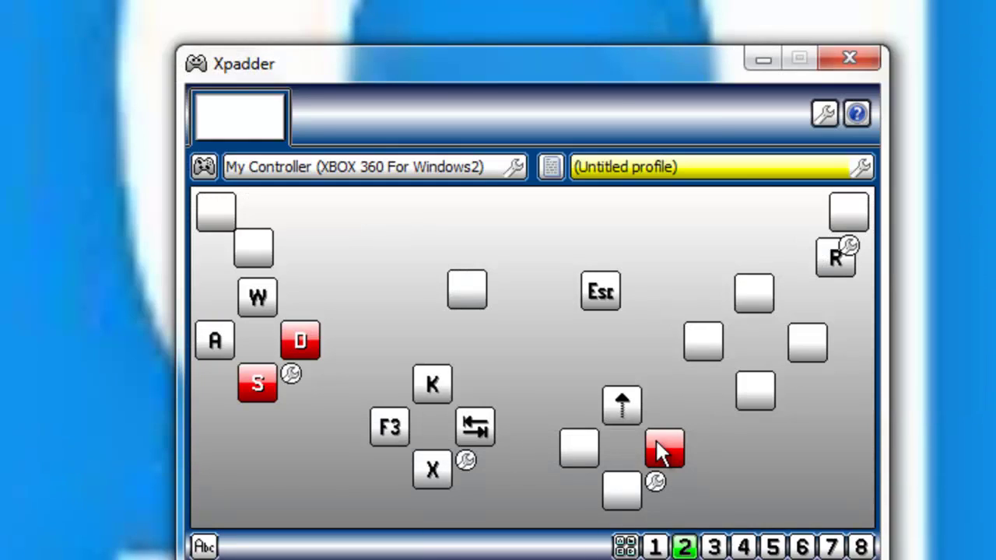
pyautogui.click(620, 490)
pyautogui.click(869, 314)
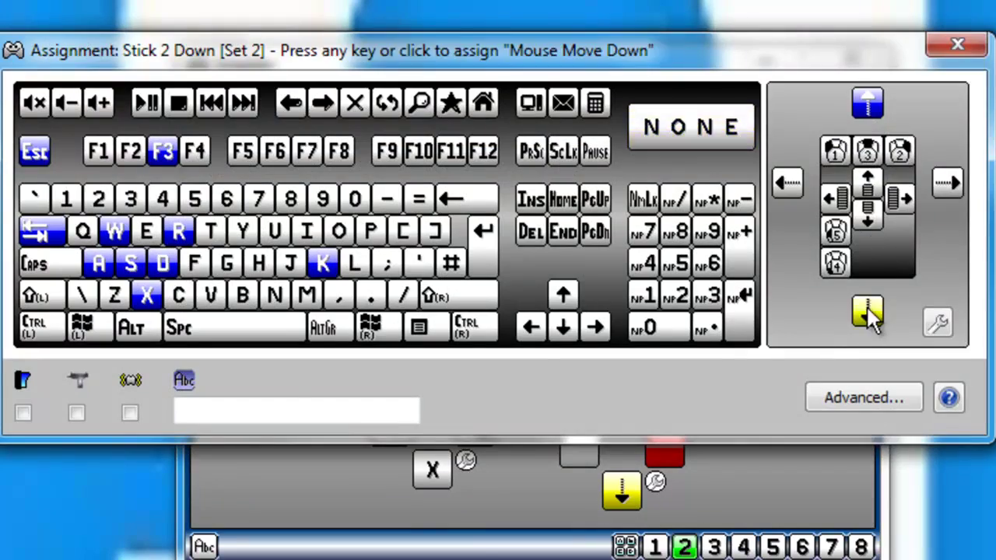
pyautogui.click(579, 448)
pyautogui.click(785, 184)
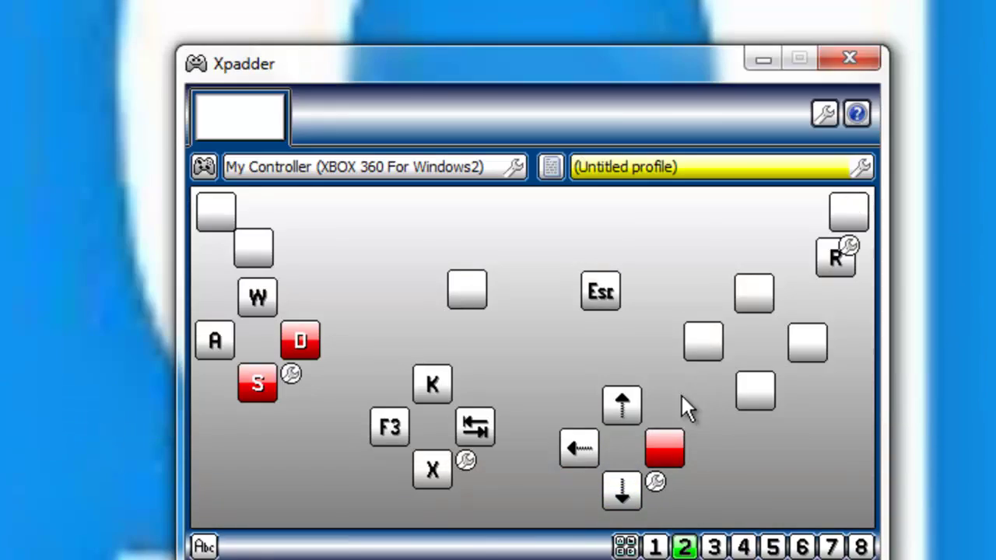
pyautogui.click(665, 447)
pyautogui.click(941, 179)
# - Assign Space to Button 1 and middle mouse click to Button 4, leaving Button 3 blank
pyautogui.click(755, 399)
pyautogui.click(315, 323)
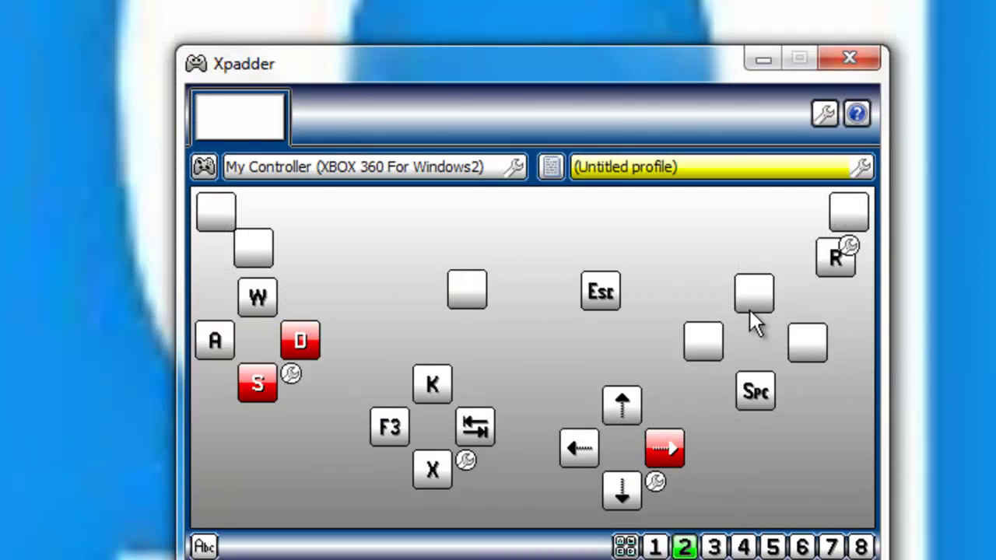
pyautogui.click(751, 305)
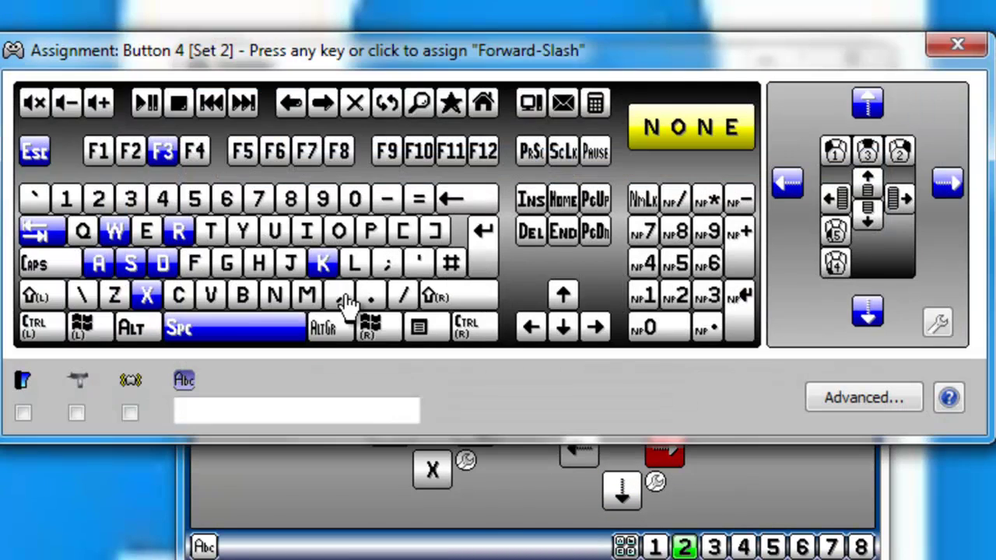
pyautogui.click(868, 151)
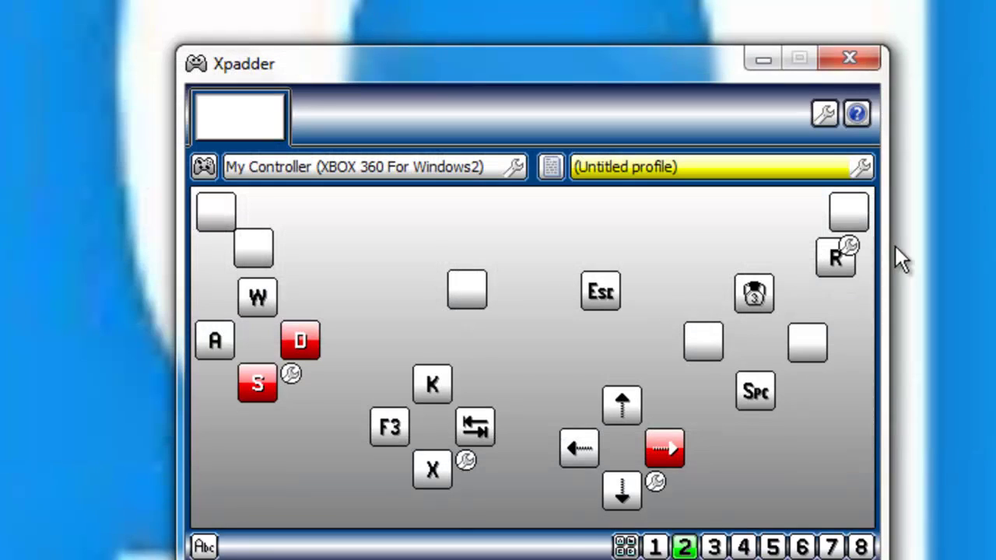
pyautogui.click(704, 348)
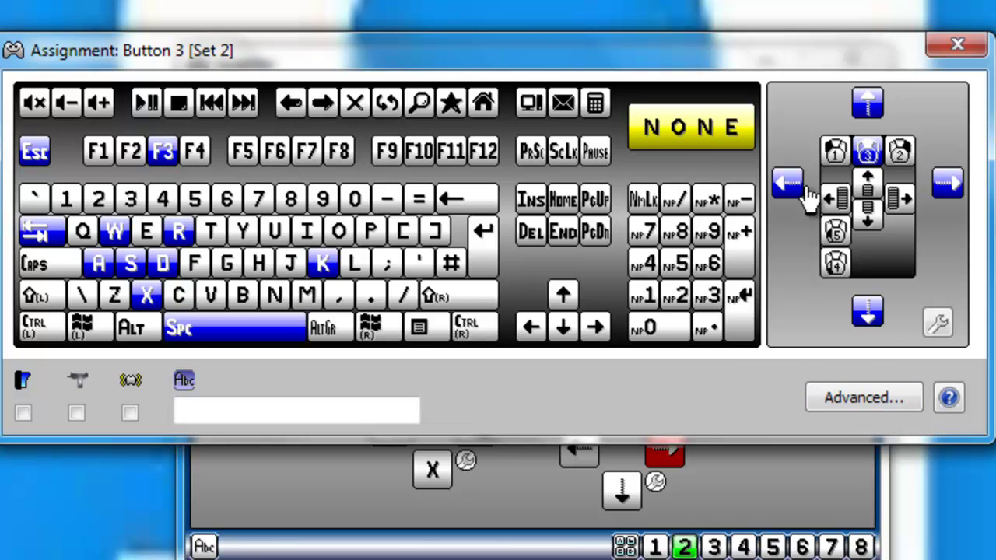
pyautogui.click(695, 160)
pyautogui.click(849, 207)
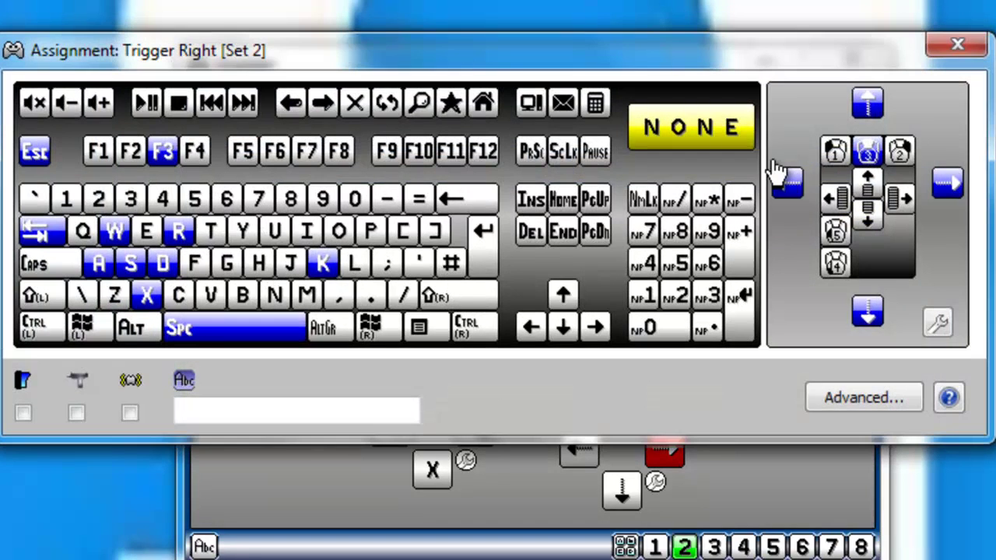
# - Assign left mouse click to the right trigger and right mouse click to the left trigger
pyautogui.click(835, 150)
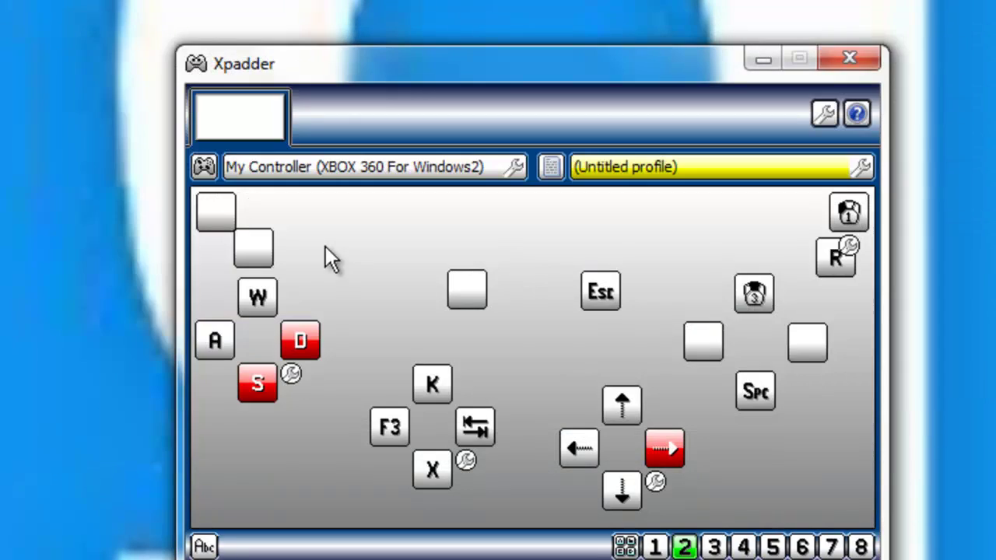
pyautogui.click(227, 207)
pyautogui.click(899, 149)
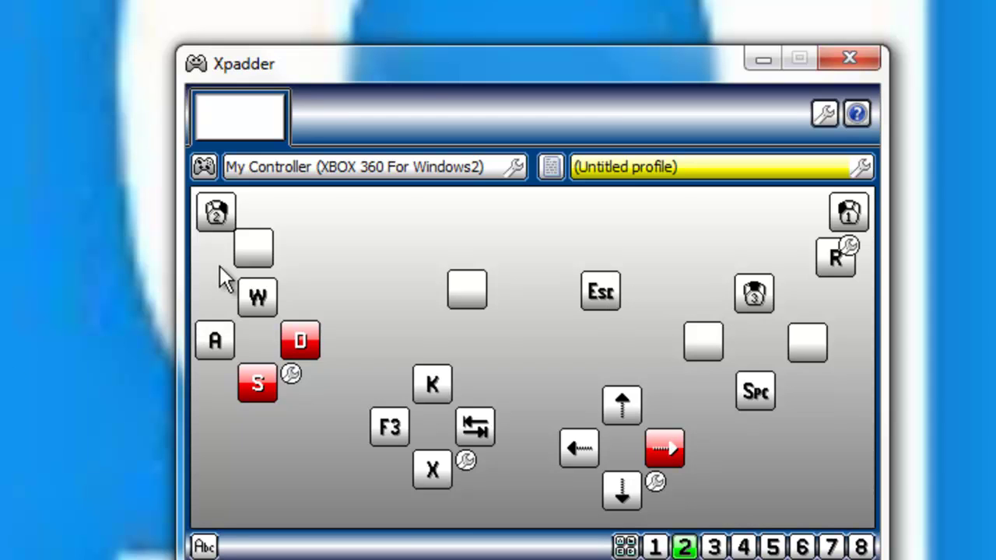
# - Put Tab on the centre-left button and Q on Button 3, leaving Buttons 5 and 2 blank
pyautogui.click(253, 249)
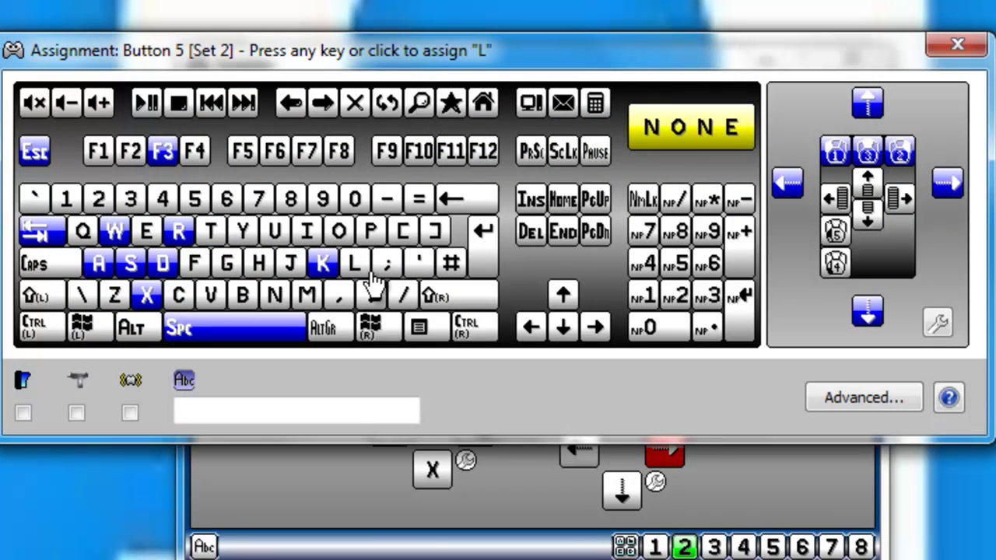
pyautogui.click(677, 138)
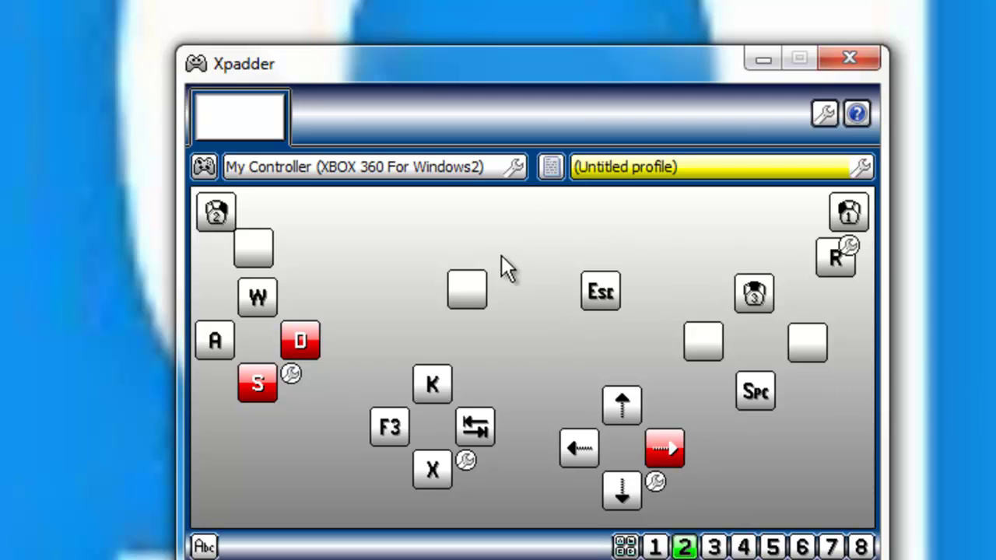
pyautogui.click(465, 297)
pyautogui.click(32, 226)
pyautogui.click(698, 343)
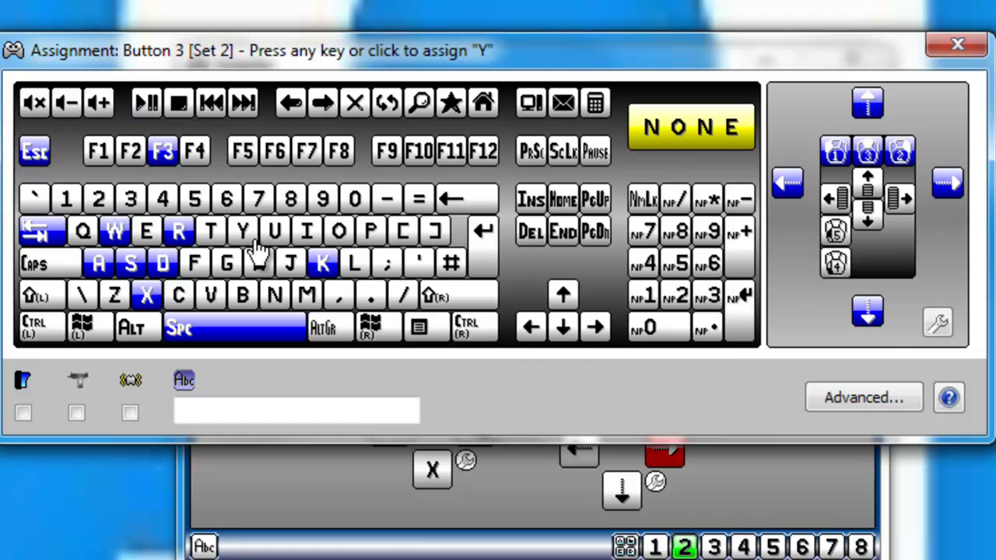
pyautogui.click(87, 237)
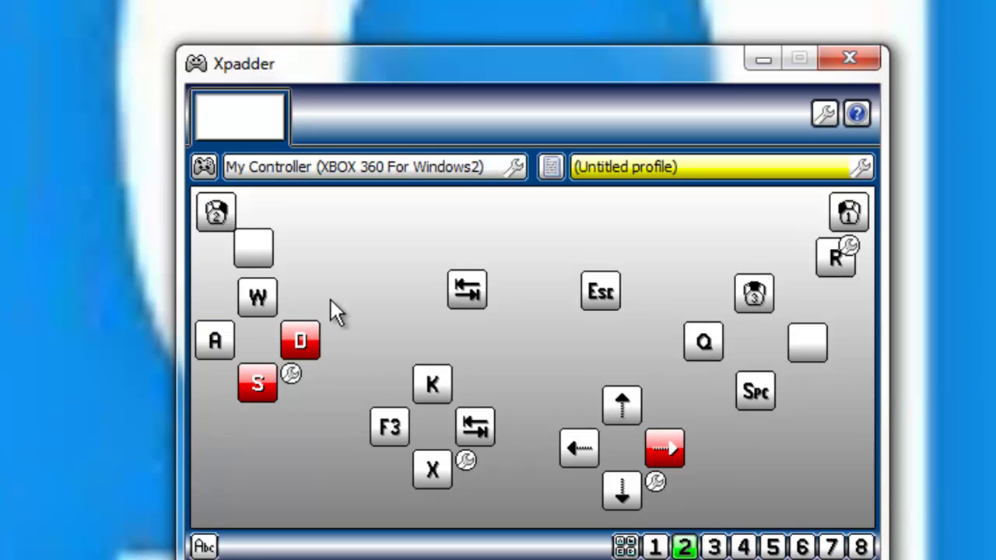
pyautogui.click(806, 344)
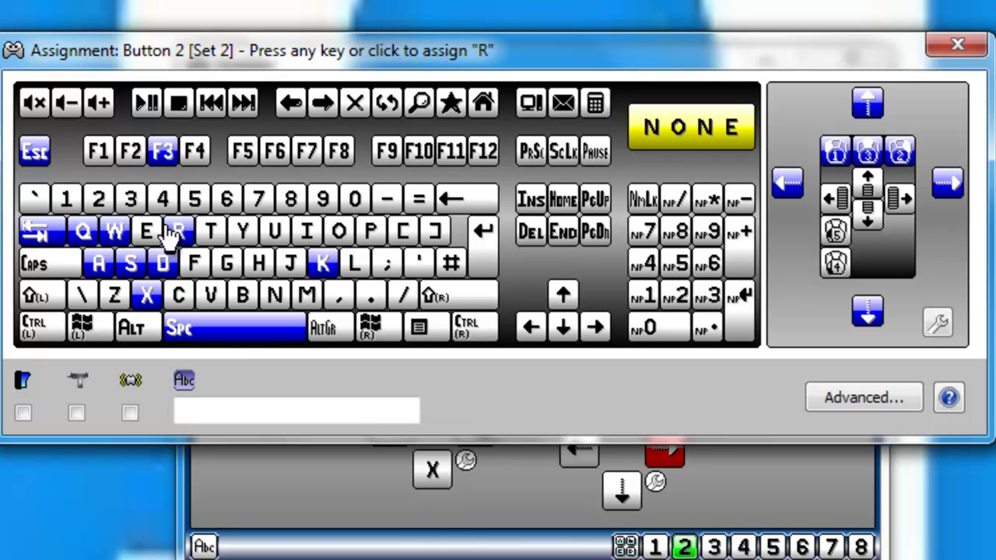
pyautogui.click(642, 135)
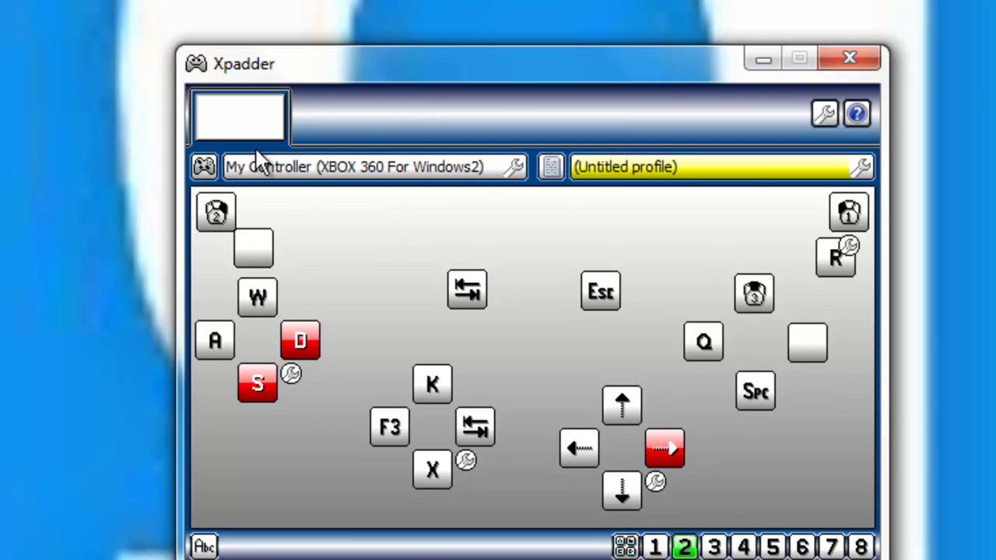
# - Save the controller layout under its default name, overwriting the existing file
pyautogui.click(204, 169)
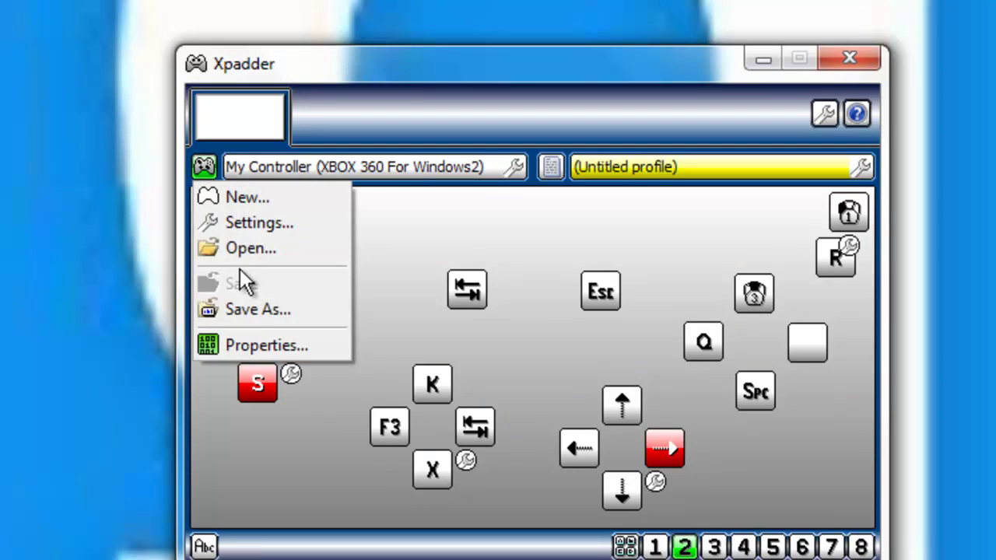
pyautogui.click(259, 309)
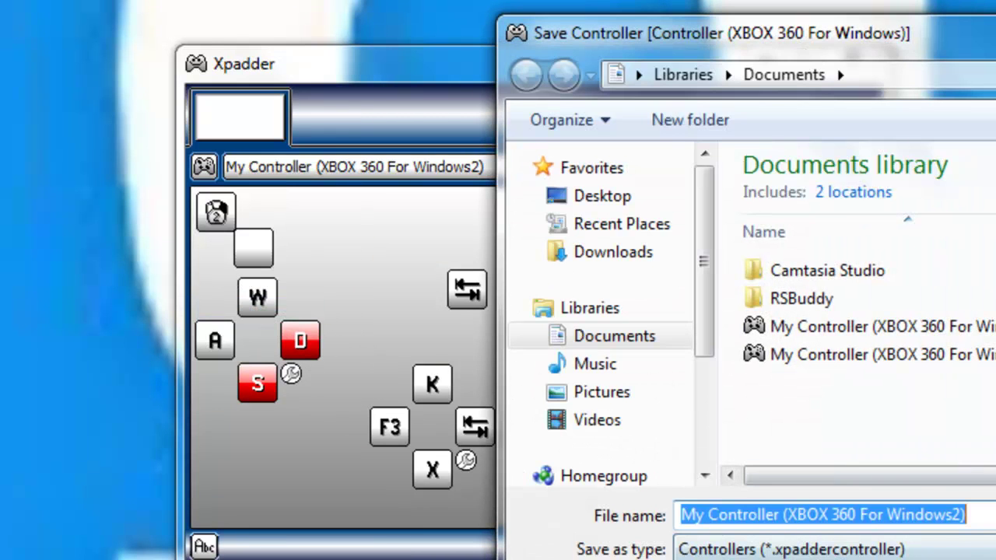
pyautogui.press('Return')
pyautogui.click(352, 355)
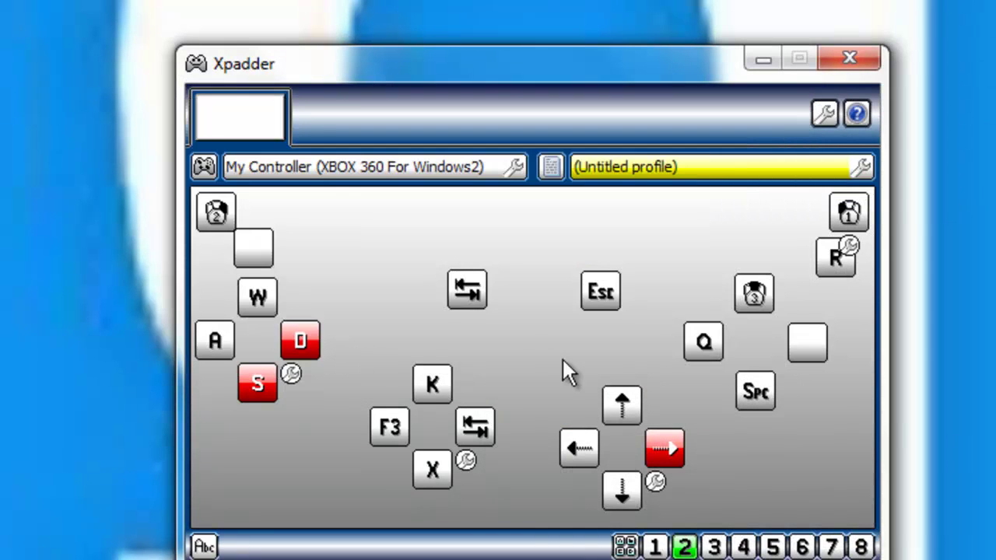